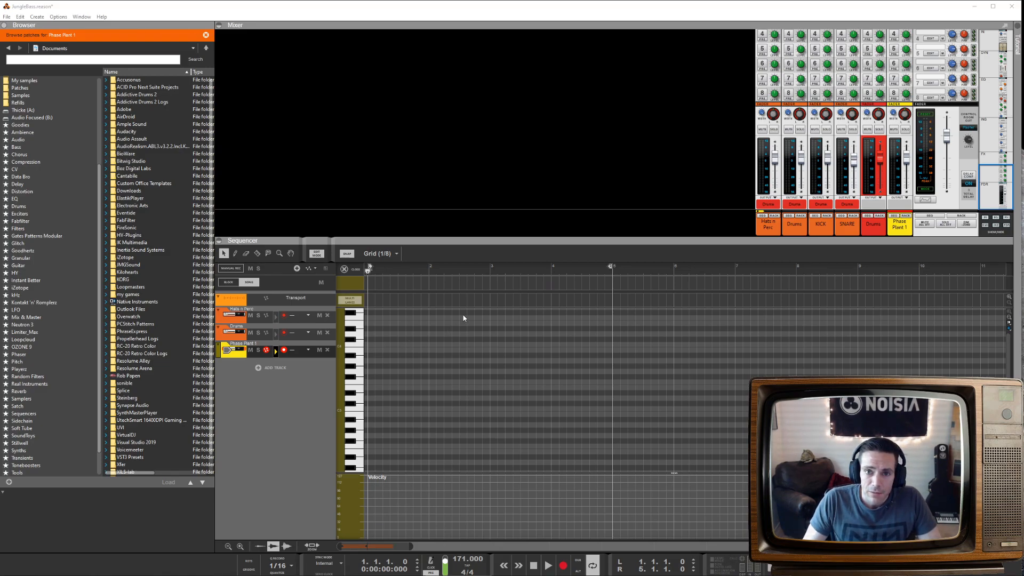
Select the Drums track in the sequencer and play back the start of its drum loop
click(382, 264)
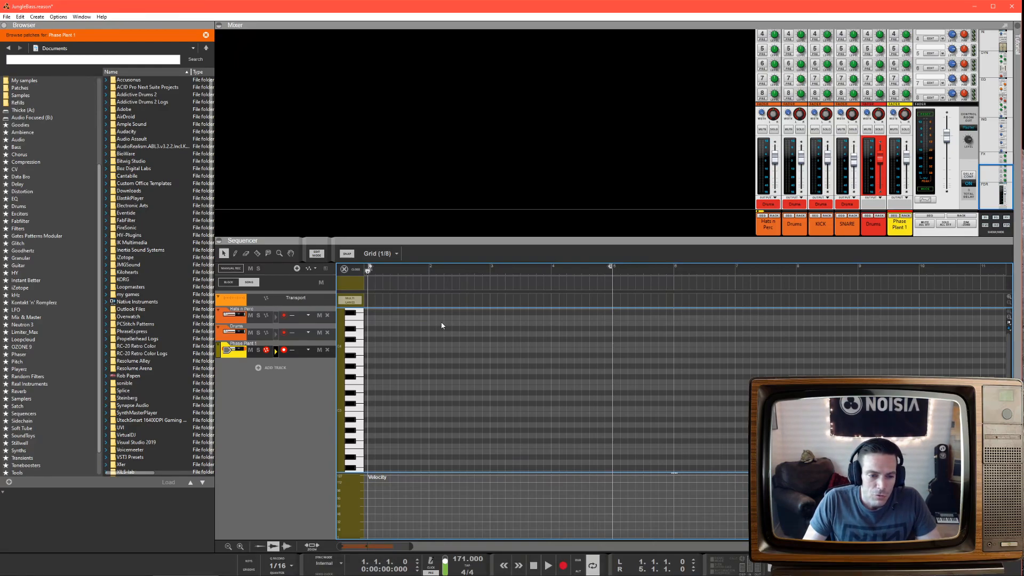
click(241, 319)
click(241, 331)
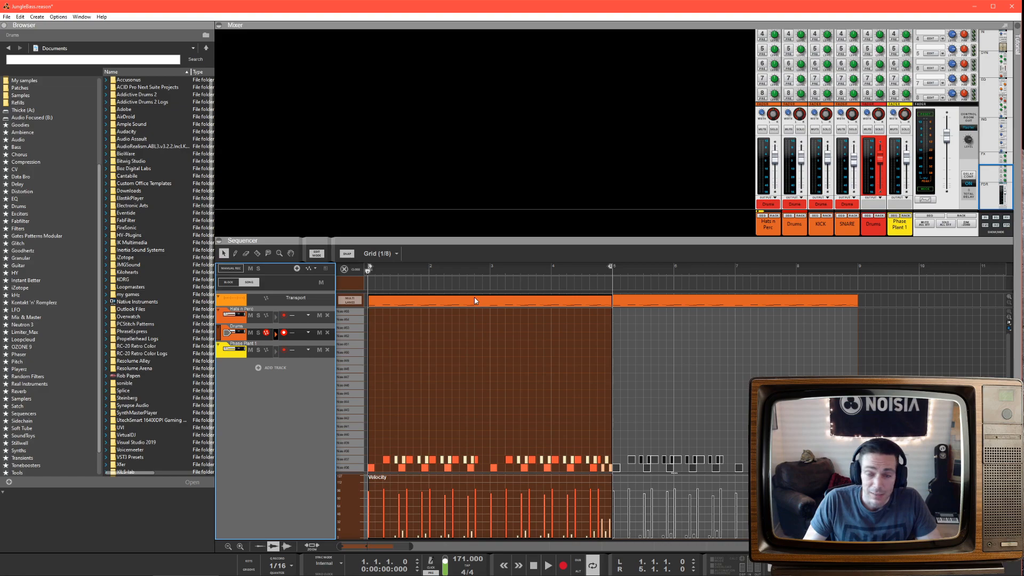
key(space)
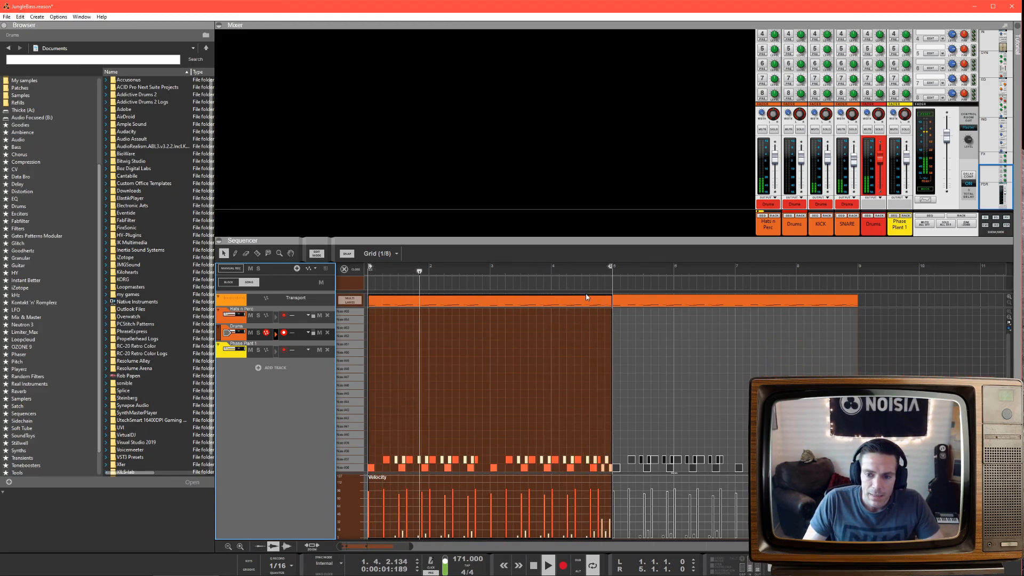
key(space)
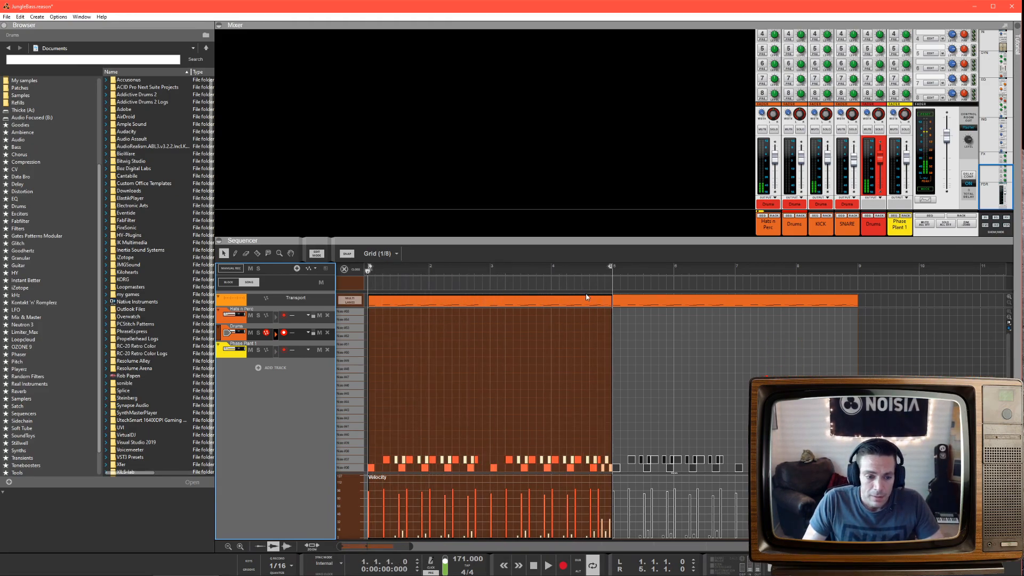
Rename the Phase Plant 1 track to "Jungle Bass"
click(274, 345)
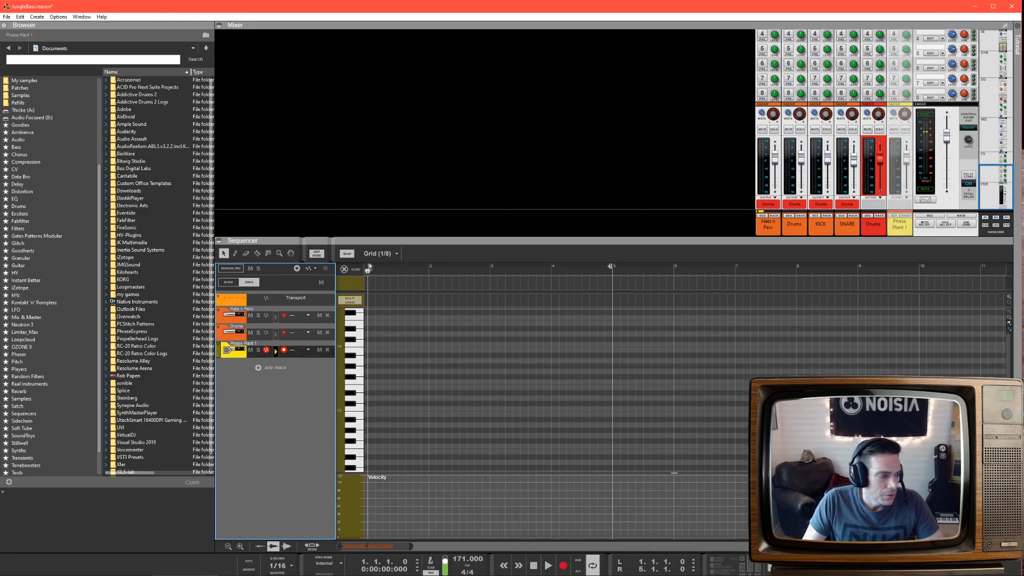
key(F6)
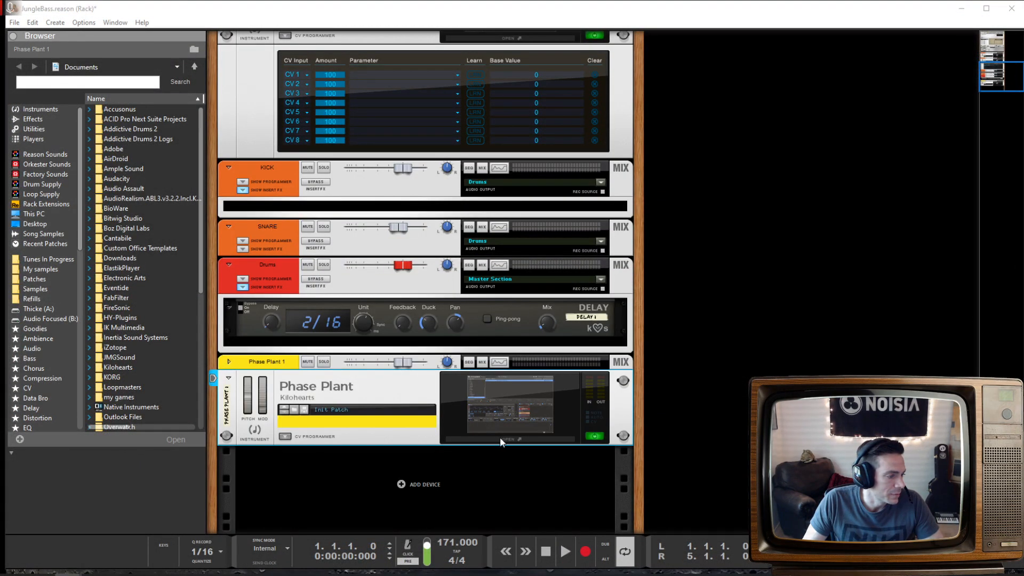
key(F7)
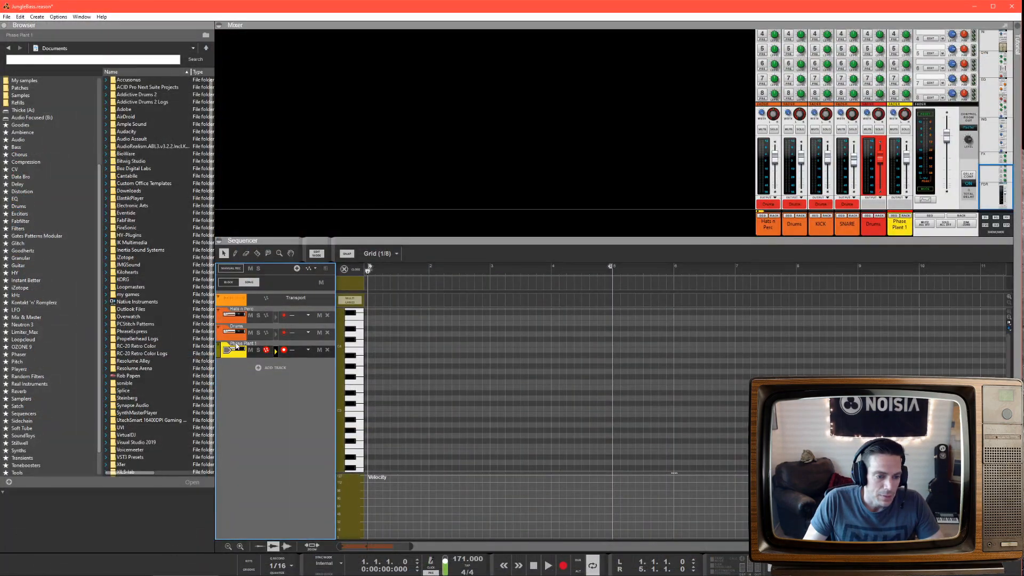
double_click(240, 345)
text(Jungle Bas)
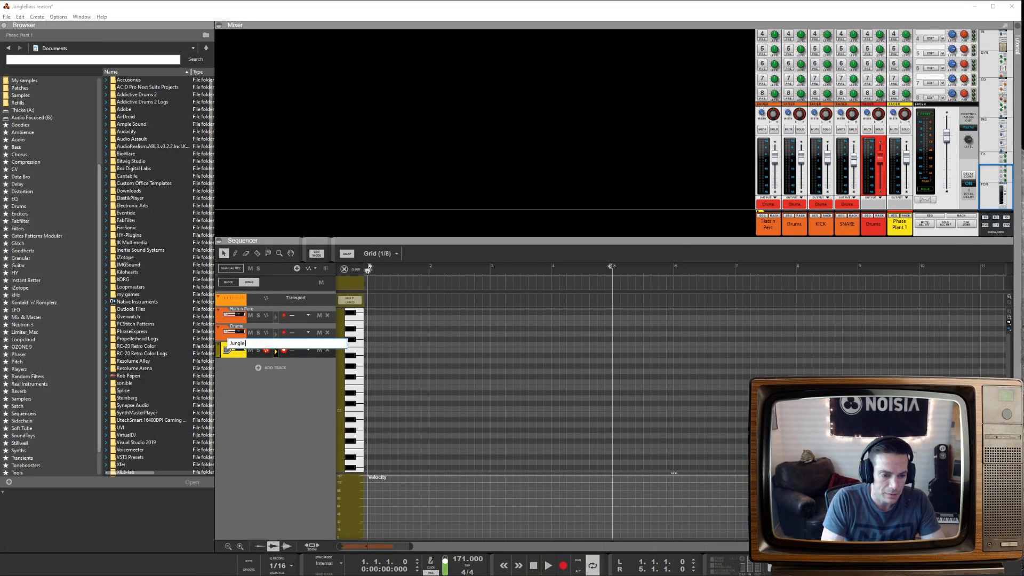
text(s)
key(Return)
Open the Phase Plant editor from the rack and add a Group with an Analog generator placed inside it
key(F6)
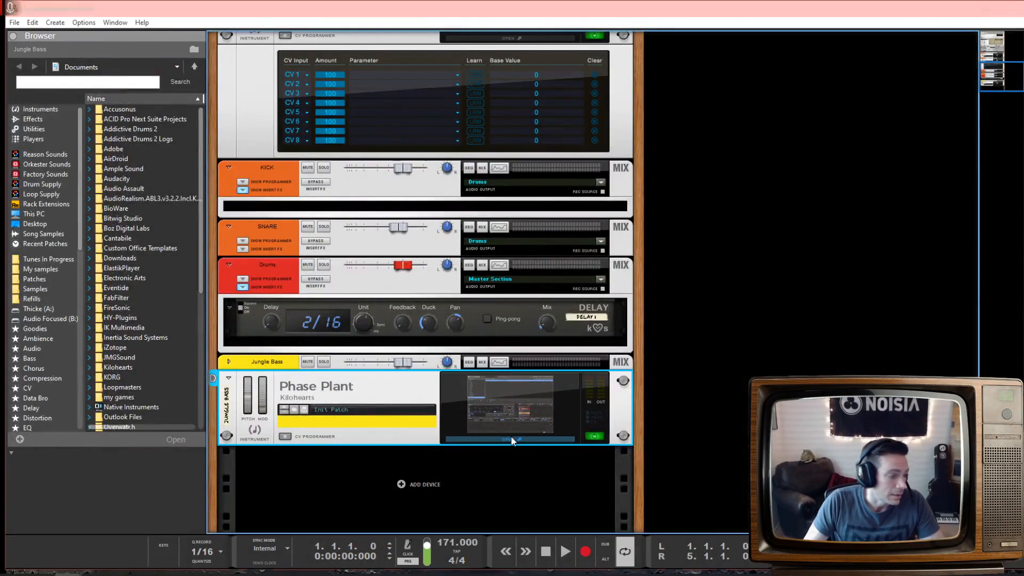
click(511, 437)
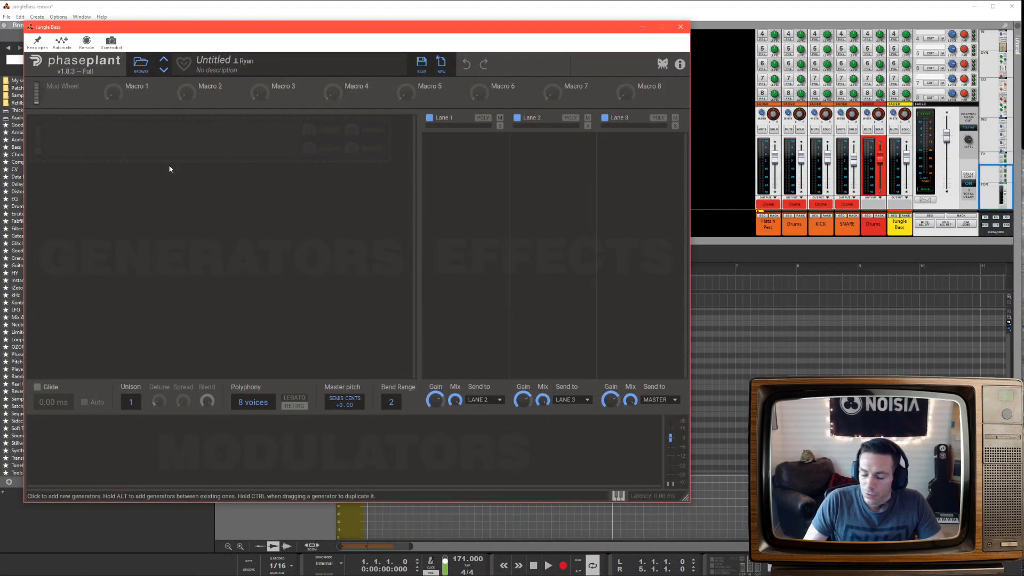
click(90, 140)
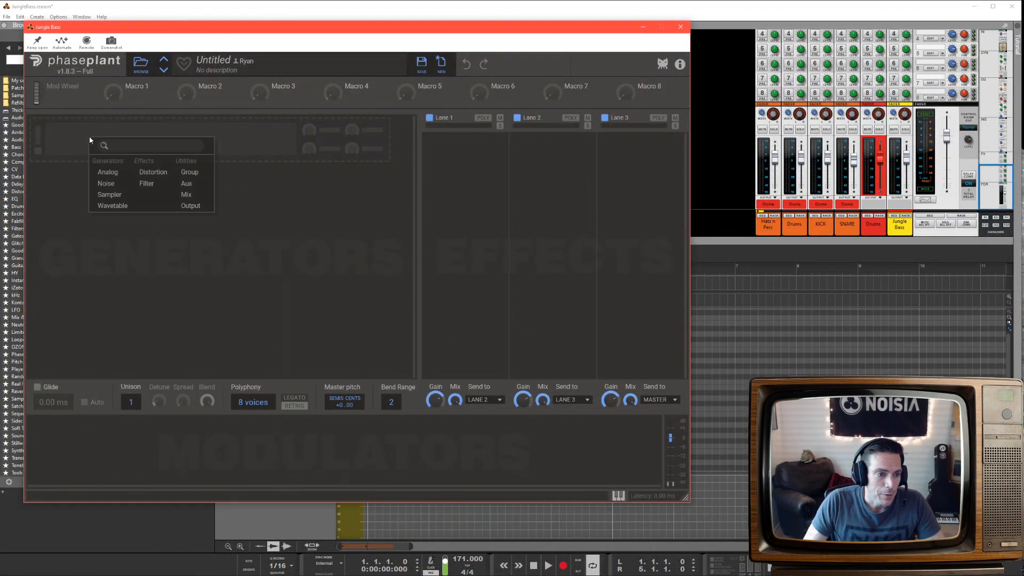
click(189, 172)
click(96, 176)
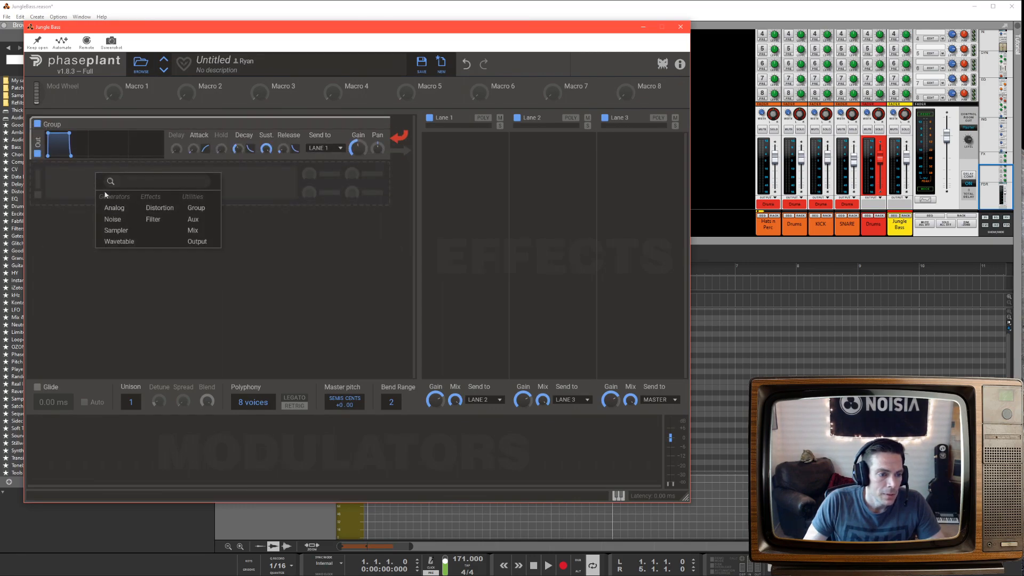
click(114, 208)
drag(35, 187, 36, 145)
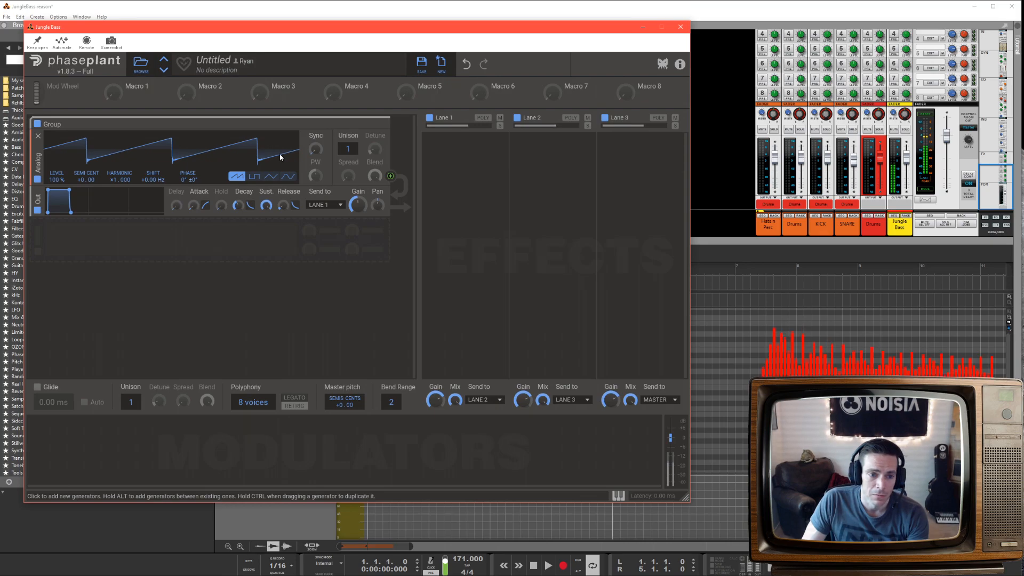
Add a Limiter to Lane 3 and adjust its threshold
click(658, 150)
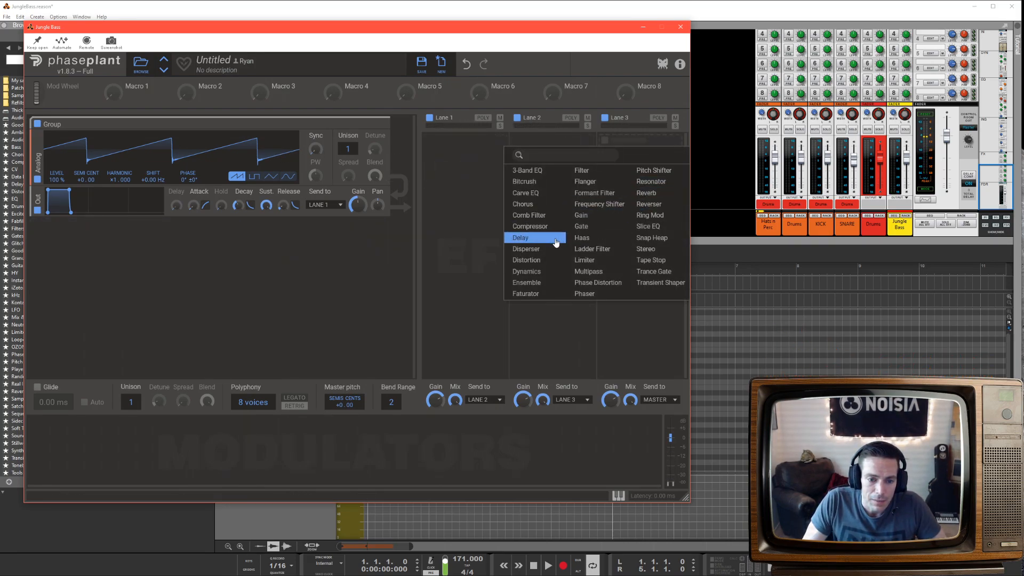
click(592, 261)
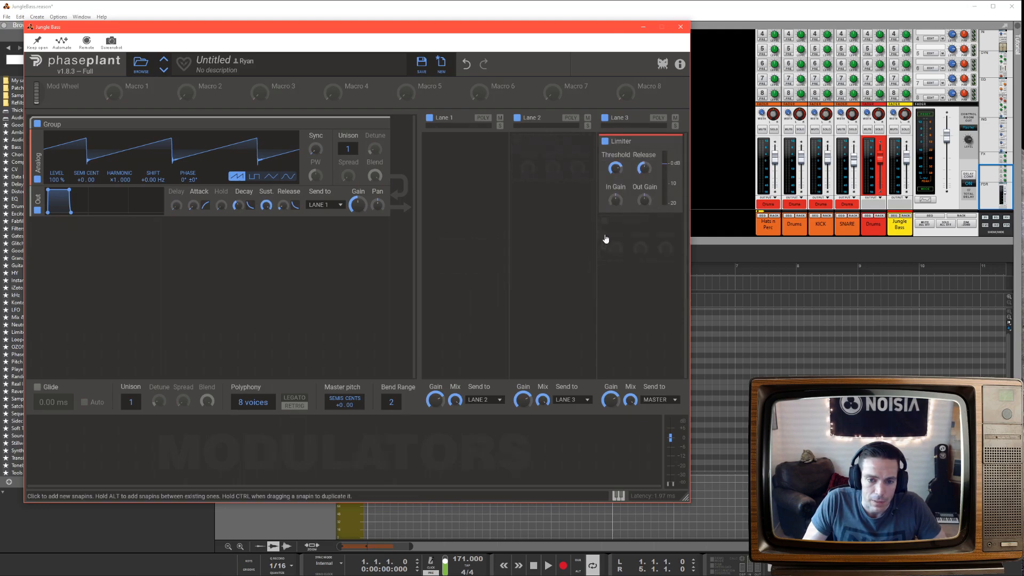
mouse_move(619, 179)
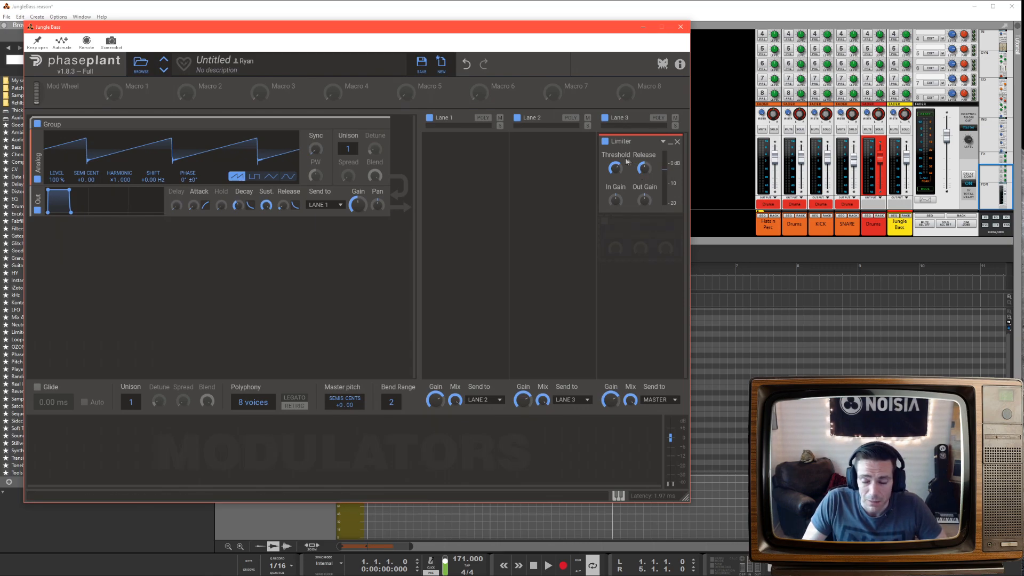
drag(616, 168, 615, 170)
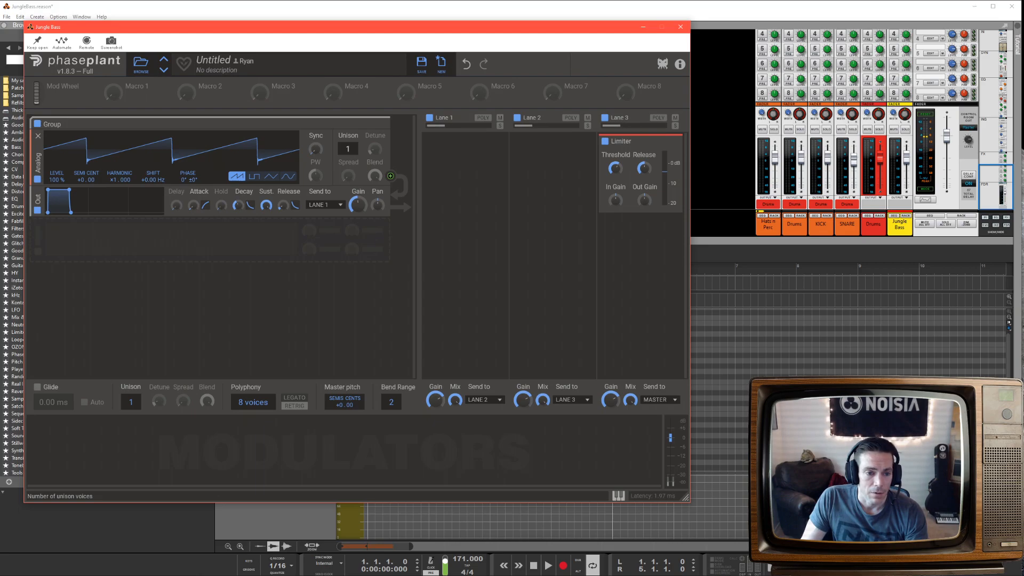
Try 2 unison voices on the saw-wave Analog oscillator
drag(348, 149, 348, 144)
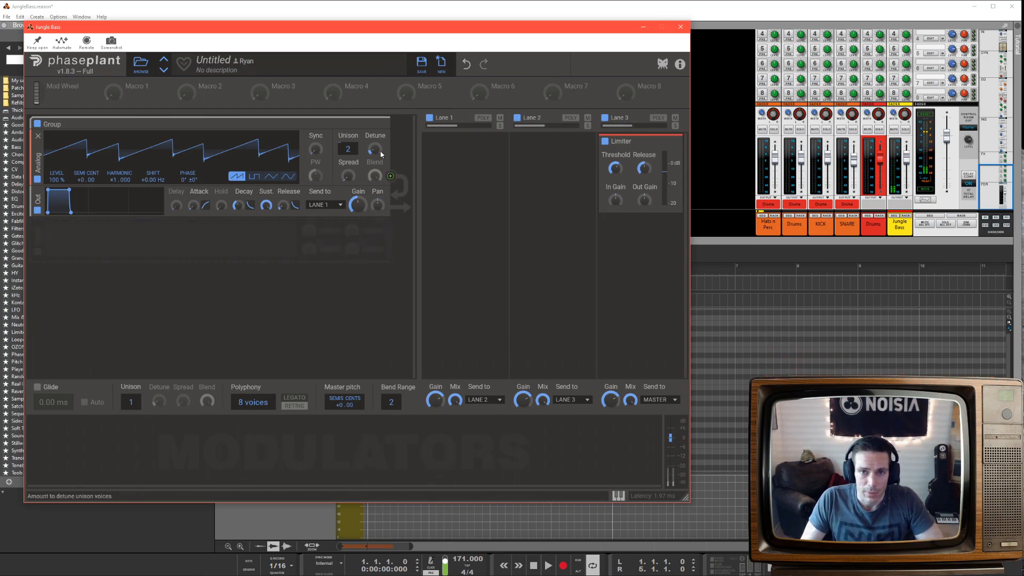
scroll(348, 149, down, 1)
Switch the Analog oscillator to a sine wave and slightly lengthen the group envelope's attack and release
click(288, 176)
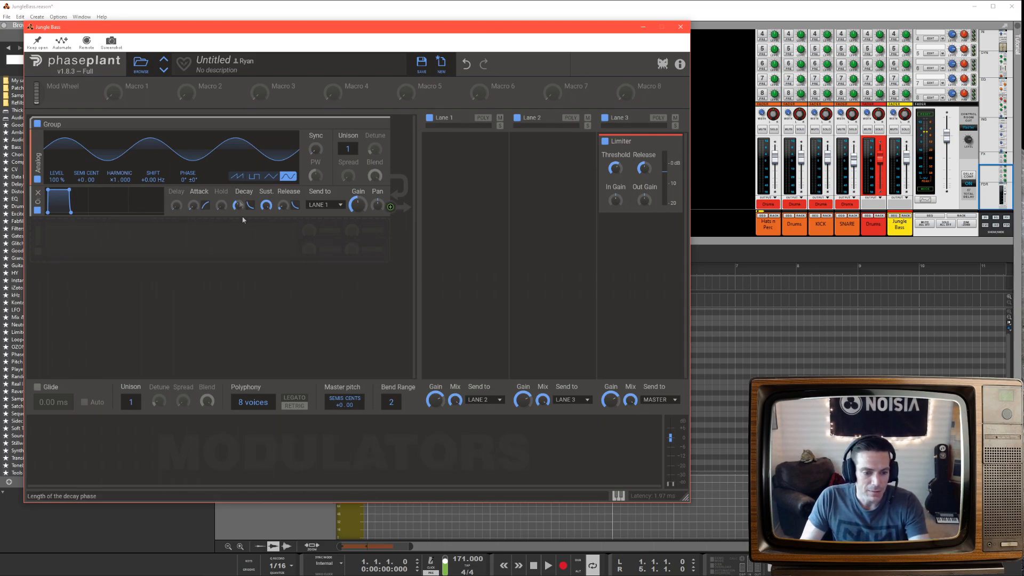
drag(53, 200, 78, 212)
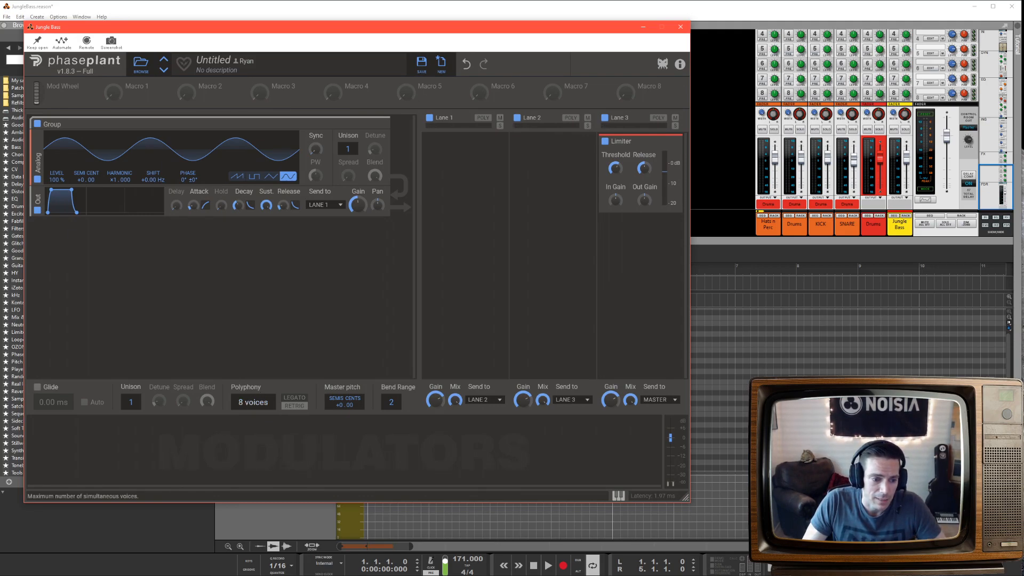
Make the synth monophonic with 1 voice in Legato mode and enable Glide at about 78.1 ms
drag(256, 401, 293, 431)
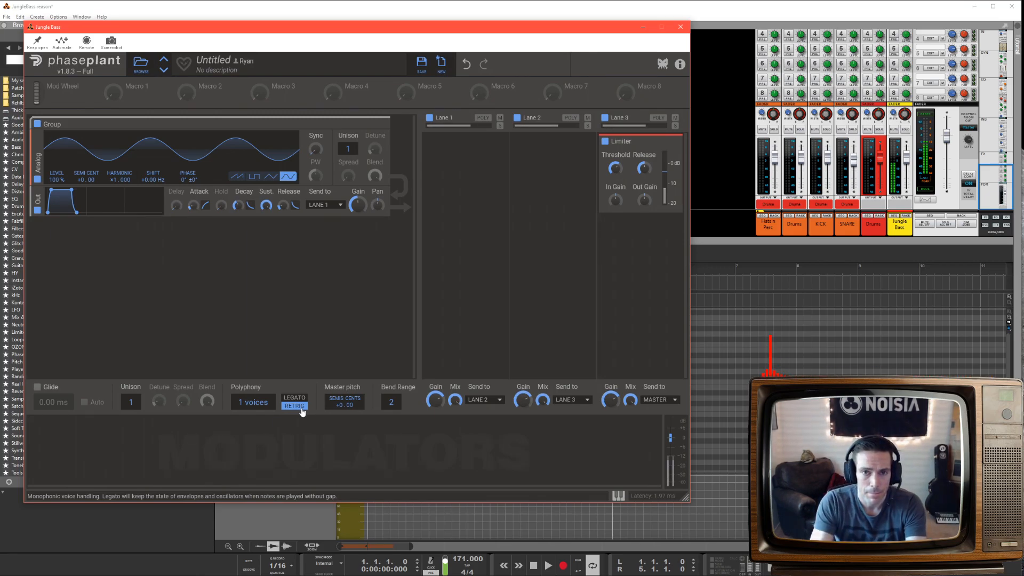
click(37, 387)
drag(54, 402, 54, 381)
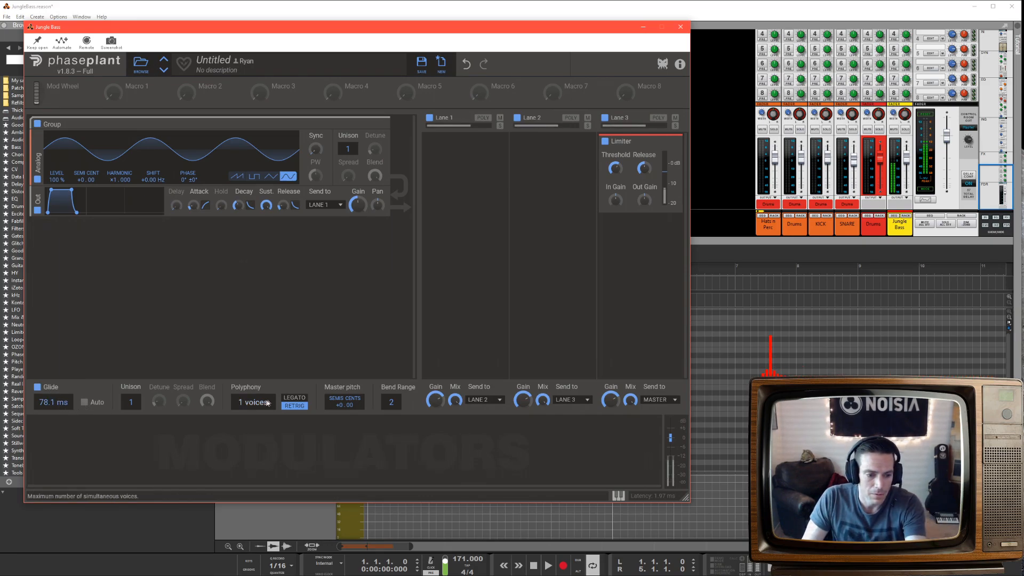
click(295, 397)
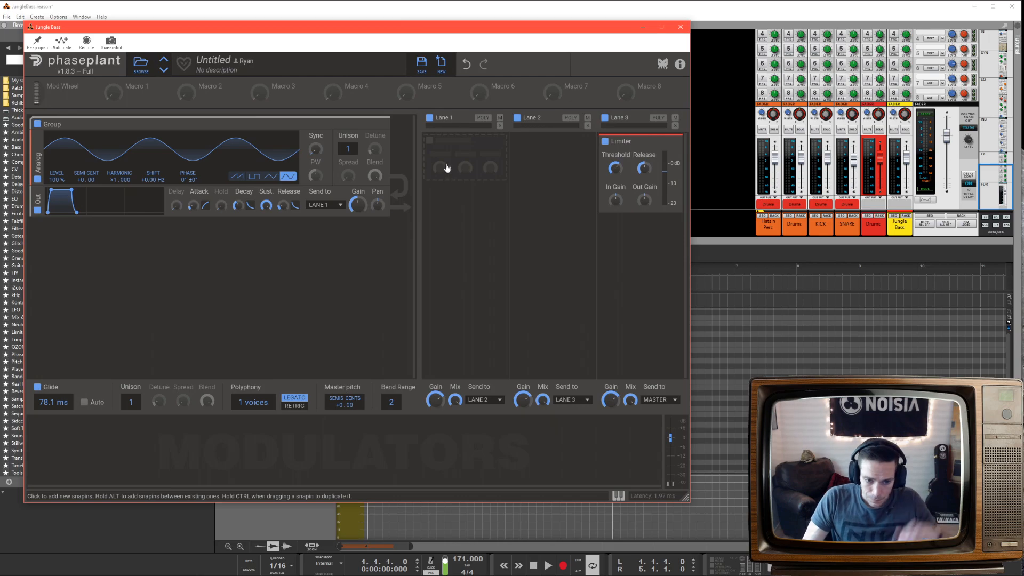
Add a Distortion effect to Lane 1 and set its type to Saturate
click(457, 162)
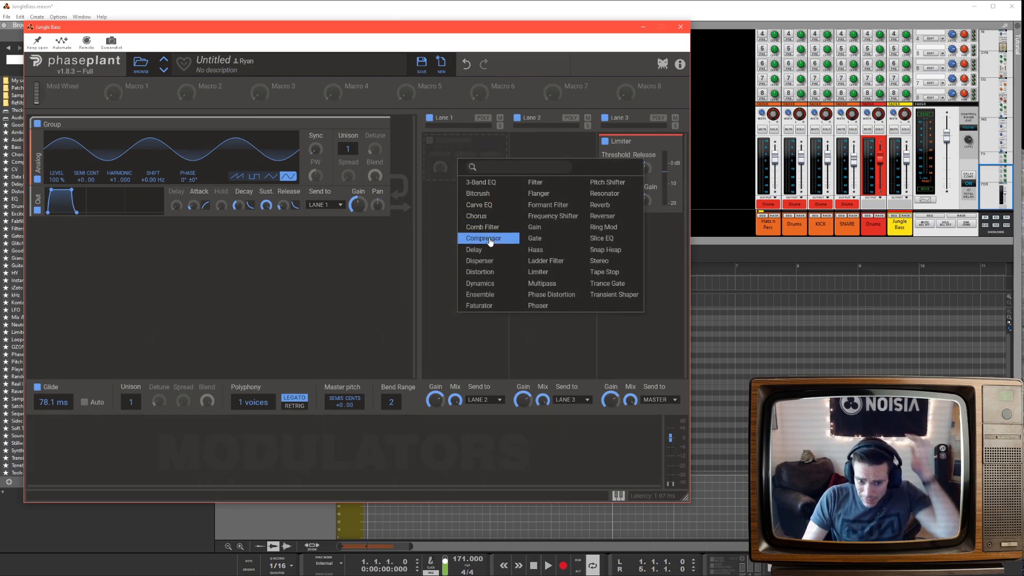
click(483, 272)
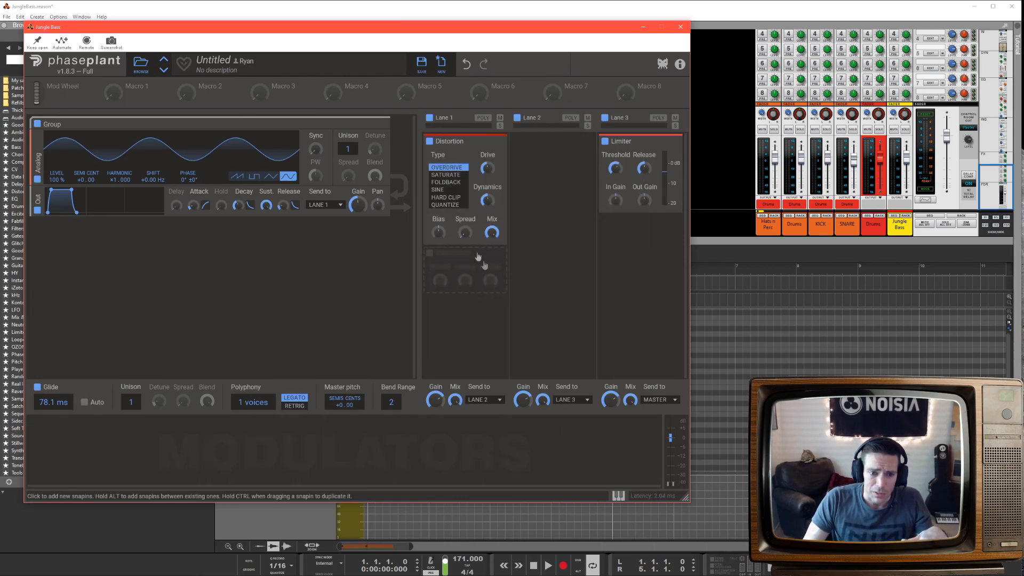
click(448, 175)
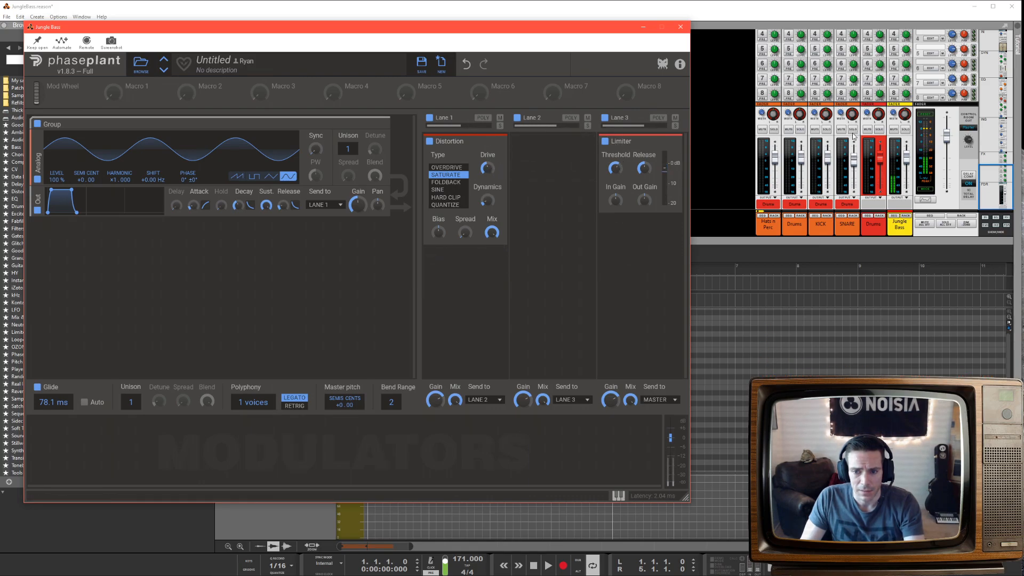
Adjust the Lane 3 Limiter's threshold and lower the Jungle Bass mixer channel to about -2.61 dB
drag(616, 169, 615, 179)
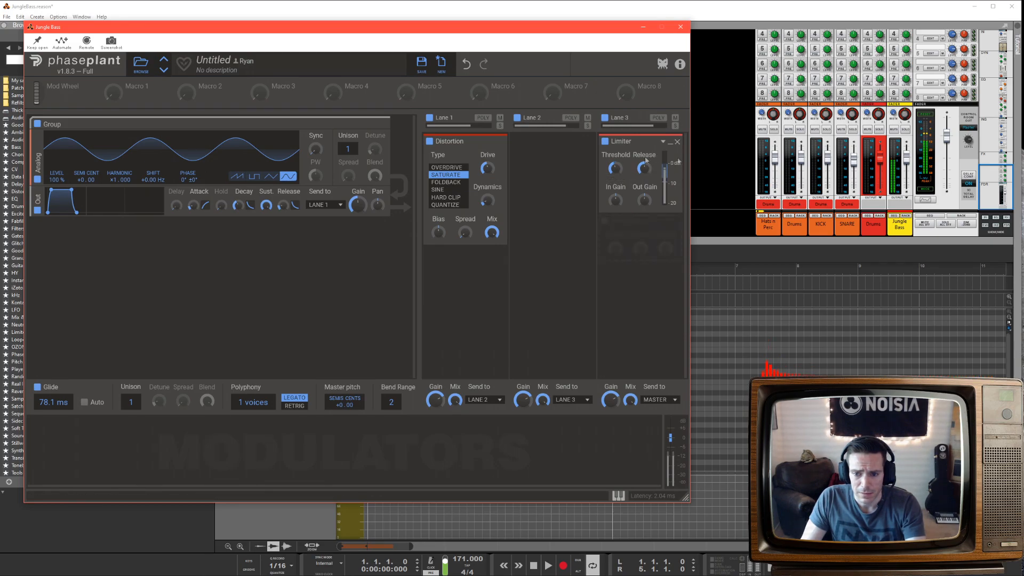
click(908, 165)
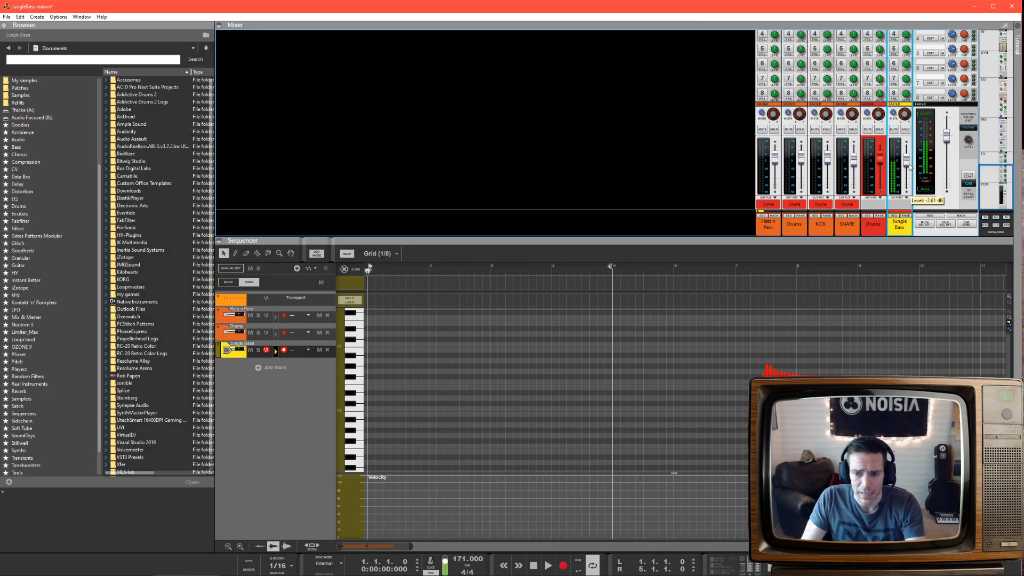
Reopen the Jungle Bass Phase Plant editor, set the Analog oscillator to 2 unison voices and raise its detune
click(159, 273)
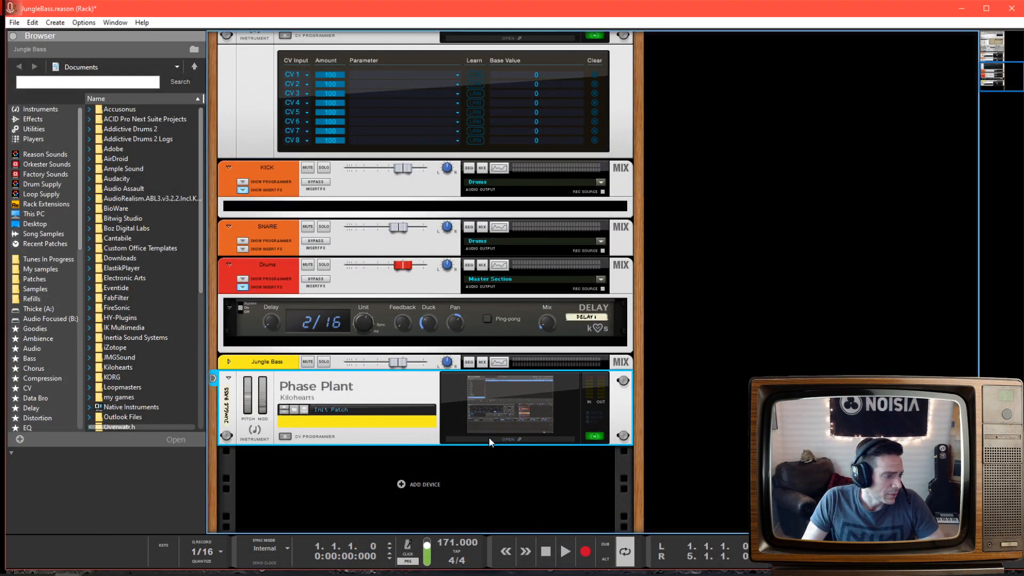
click(491, 440)
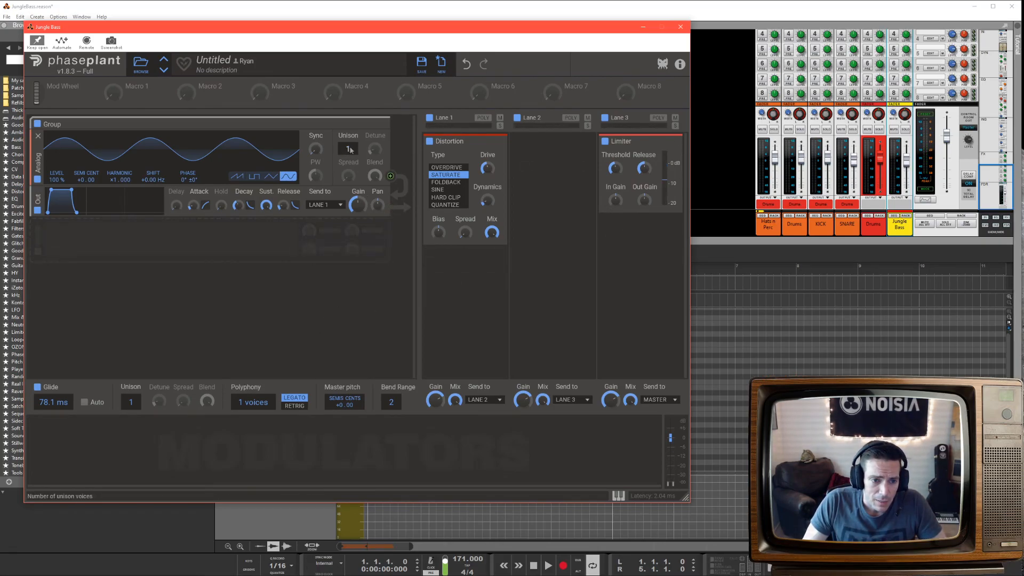
scroll(348, 149, up, 1)
drag(375, 151, 375, 145)
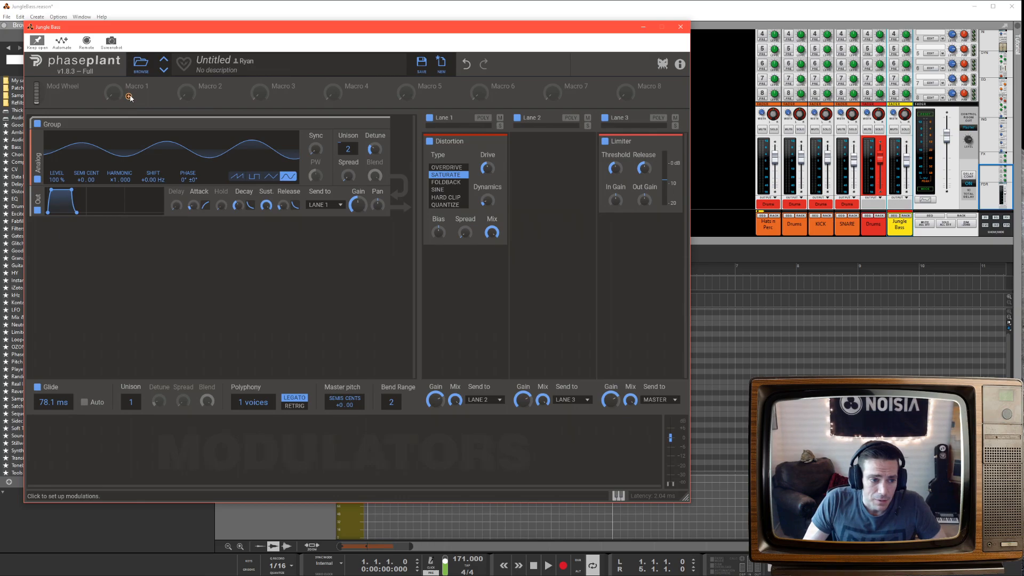
Rename Macro 1 to "Speed" and assign it to modulate the Analog oscillator's unison detune
text(Sp)
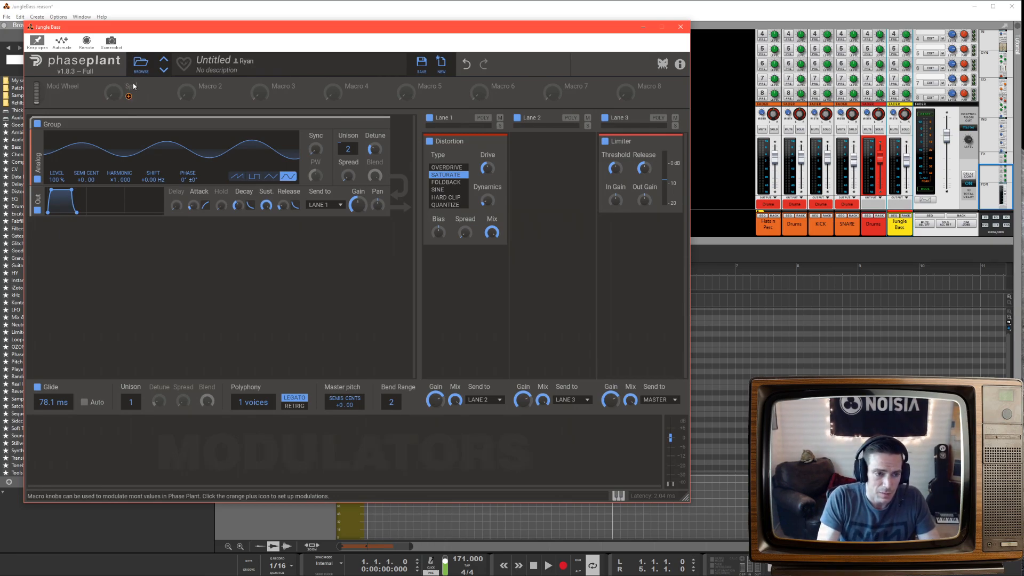
text(eed)
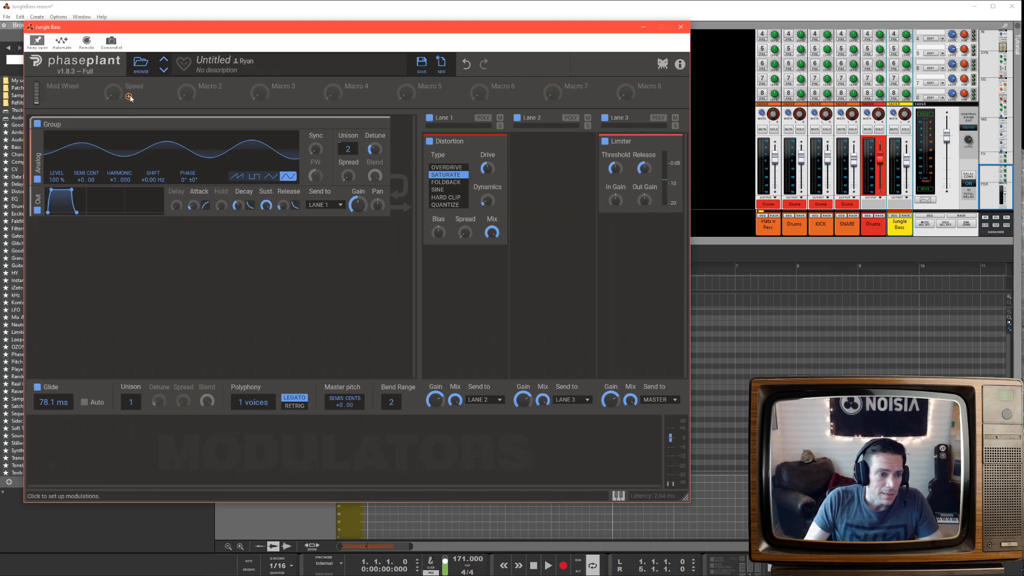
click(129, 95)
click(375, 159)
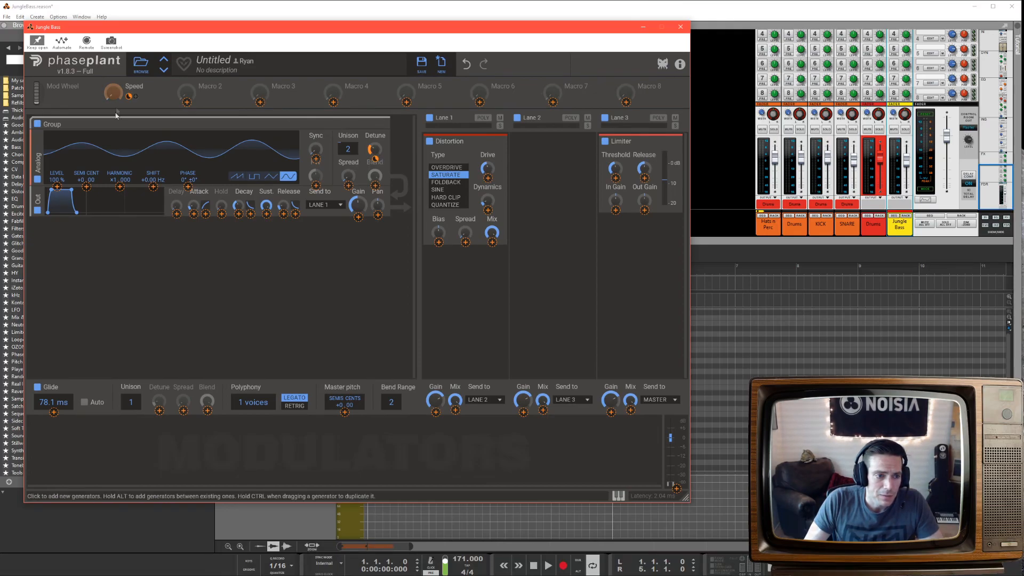
Map the Speed macro to control Ch1-CC 21 on the Launchkey MIDI surface with a Remote override, and return to the sequencer
click(117, 93)
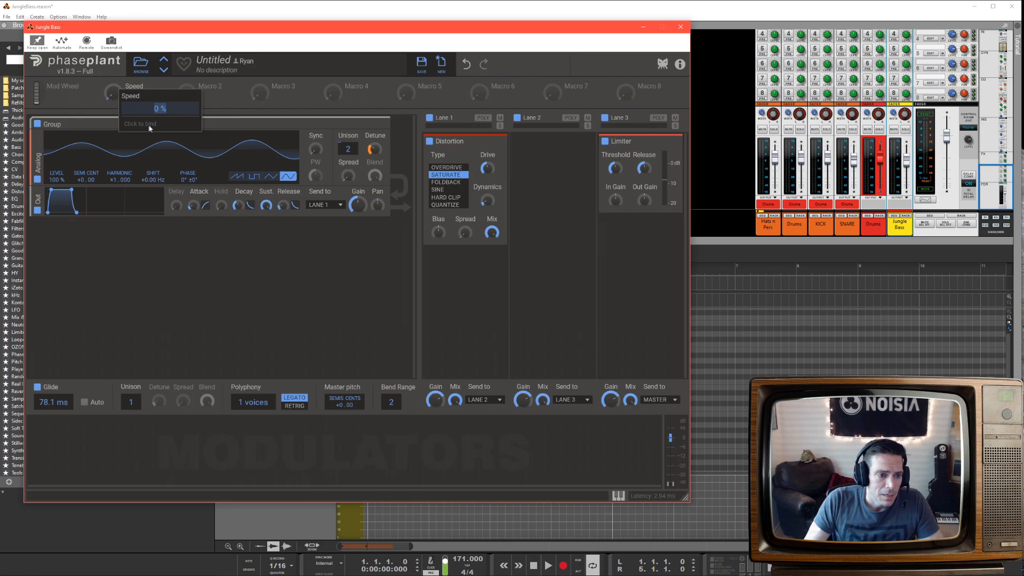
click(87, 42)
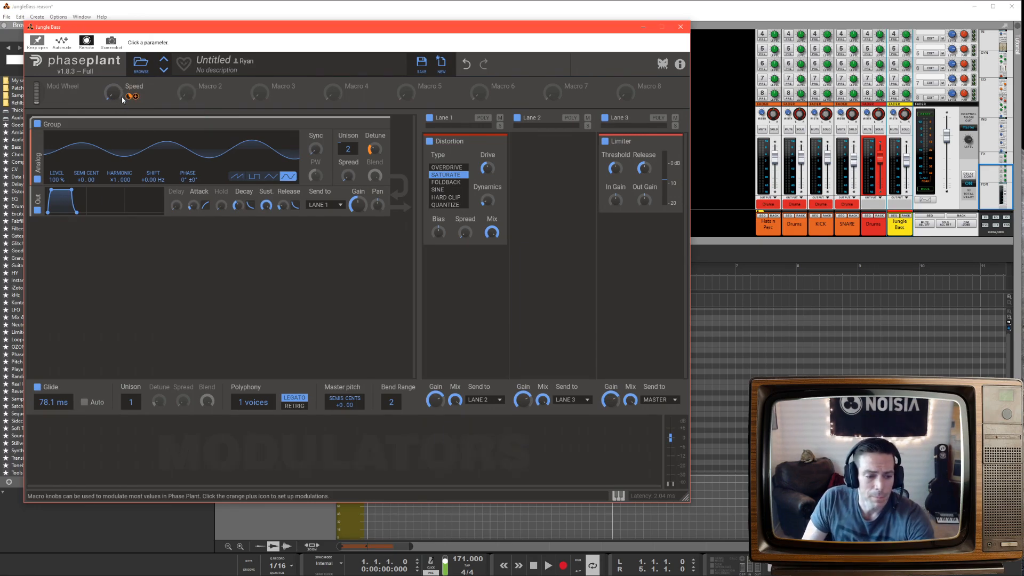
click(90, 41)
click(92, 41)
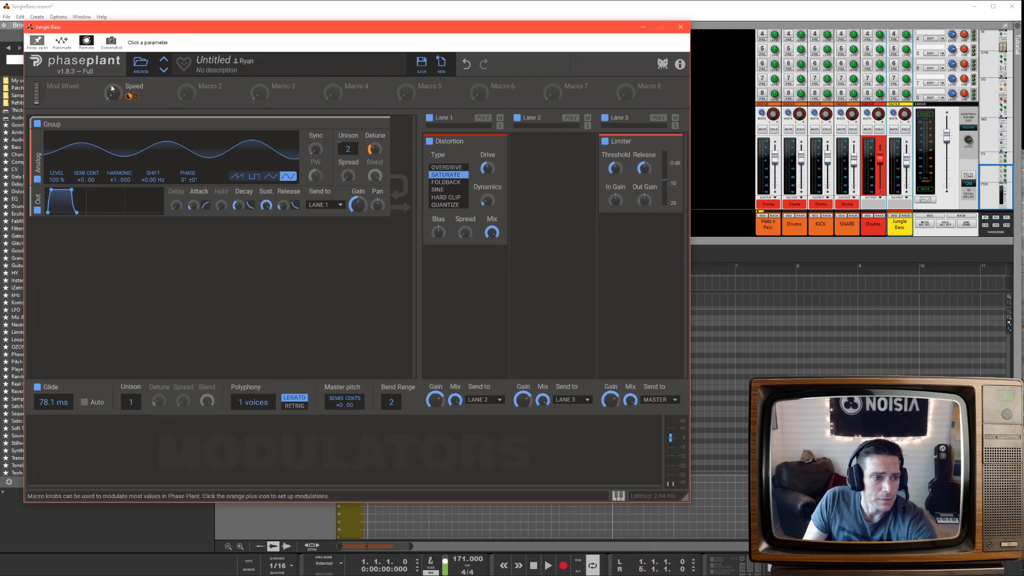
click(115, 94)
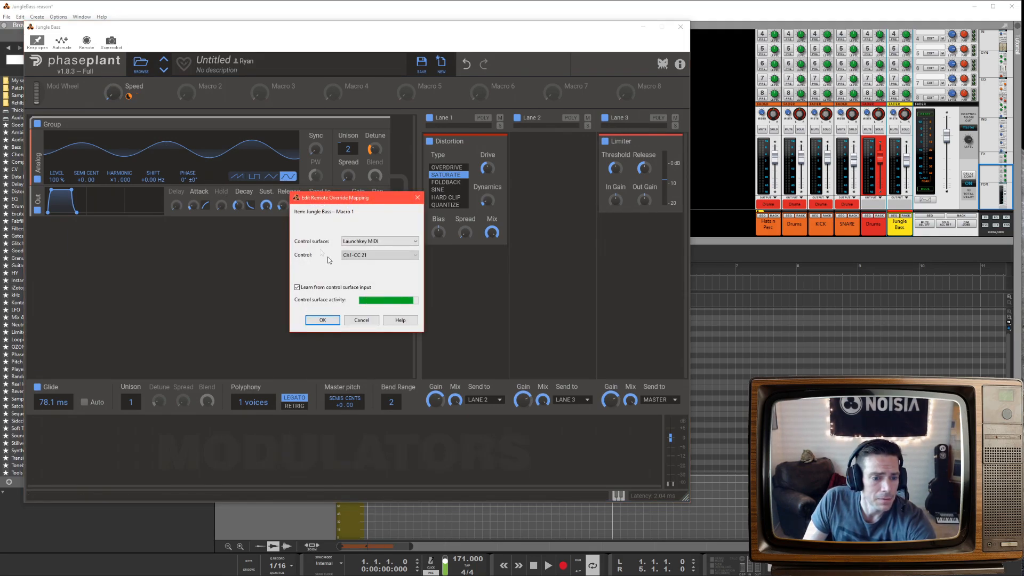
click(322, 319)
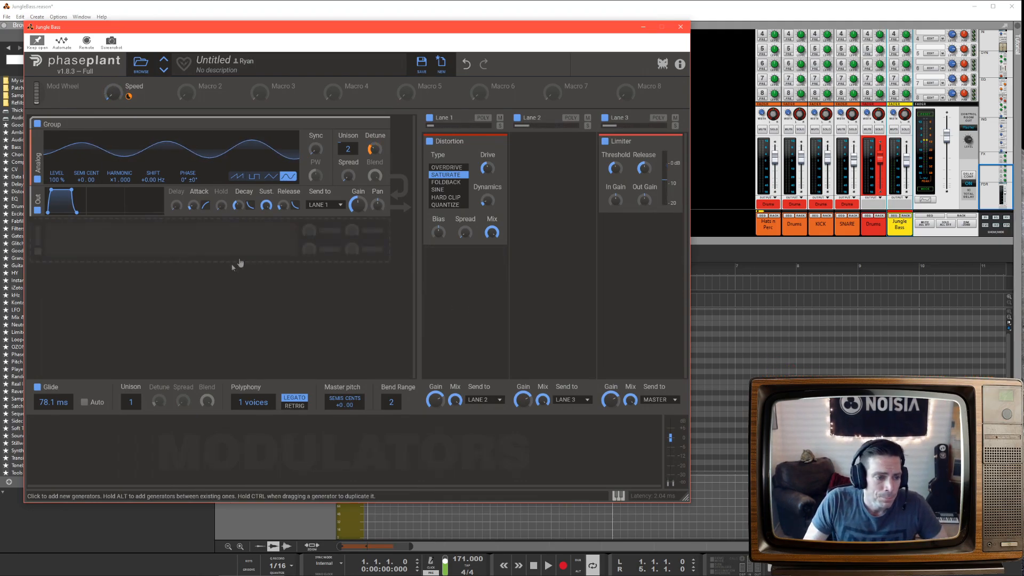
click(807, 329)
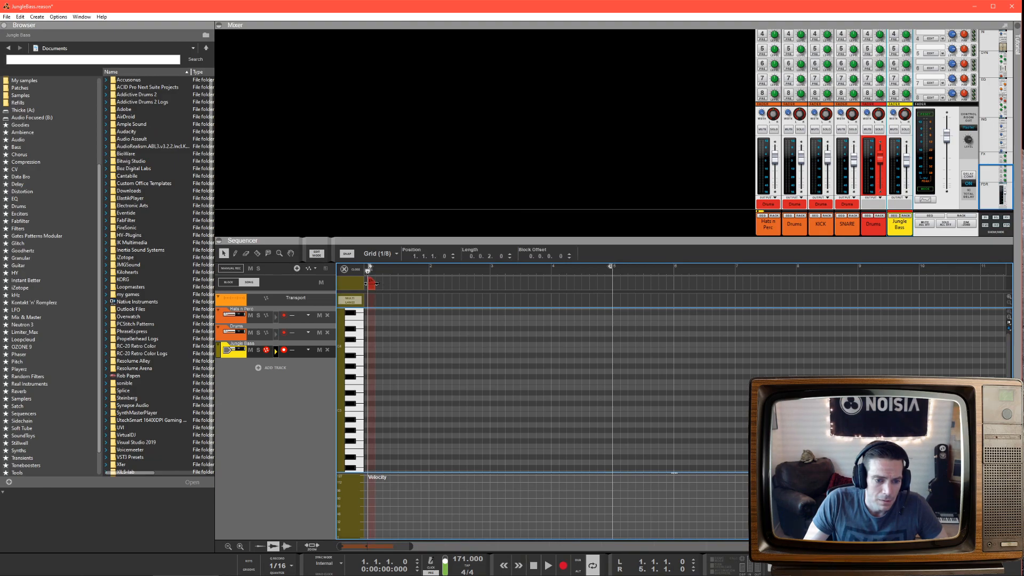
drag(375, 283, 601, 277)
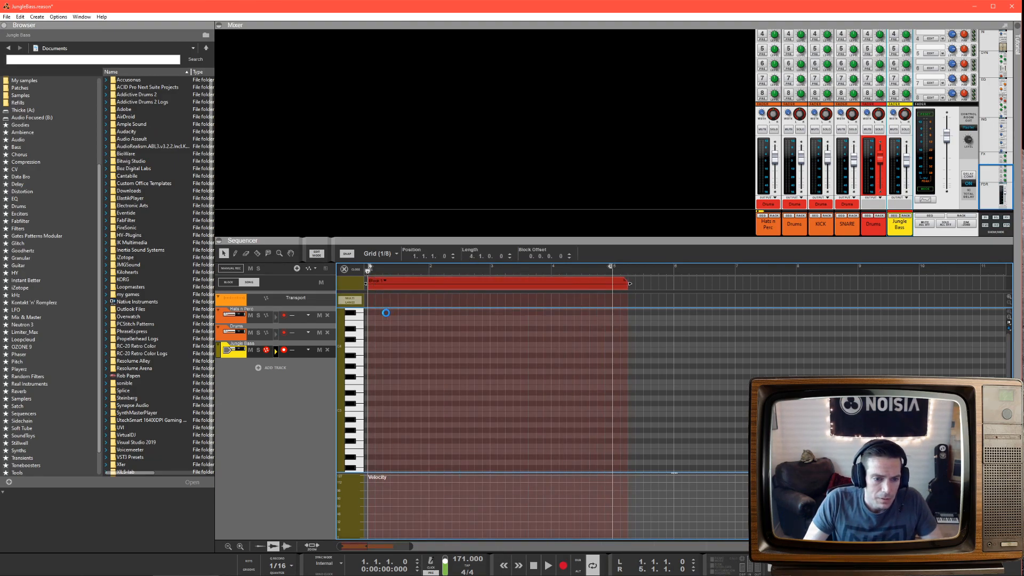
key(ctrl+z)
key(ctrl+z)
key(ctrl+z)
key(ctrl+z)
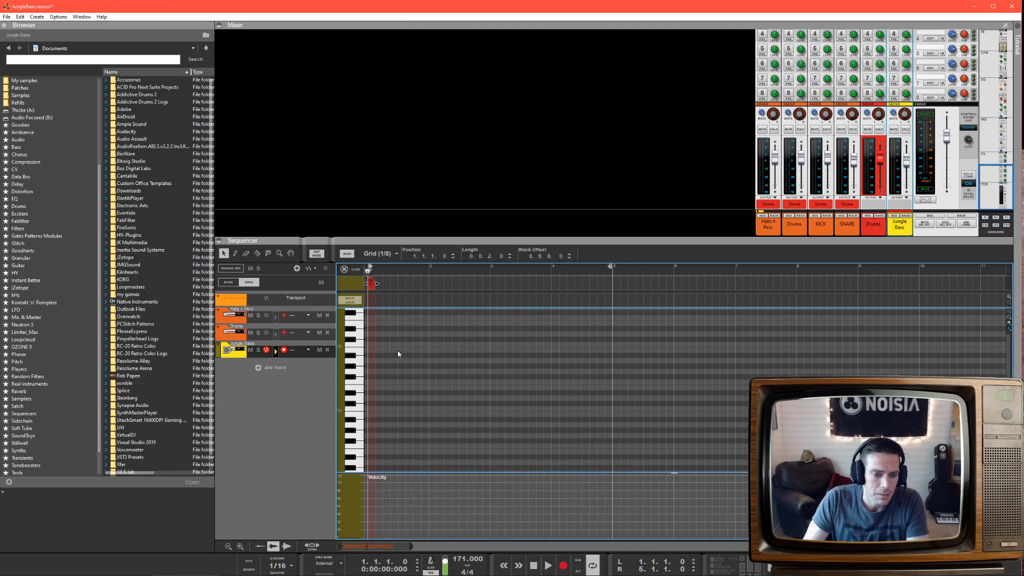
Create a four-bar note clip on the Jungle Bass track, starting at bar 1
double_click(381, 363)
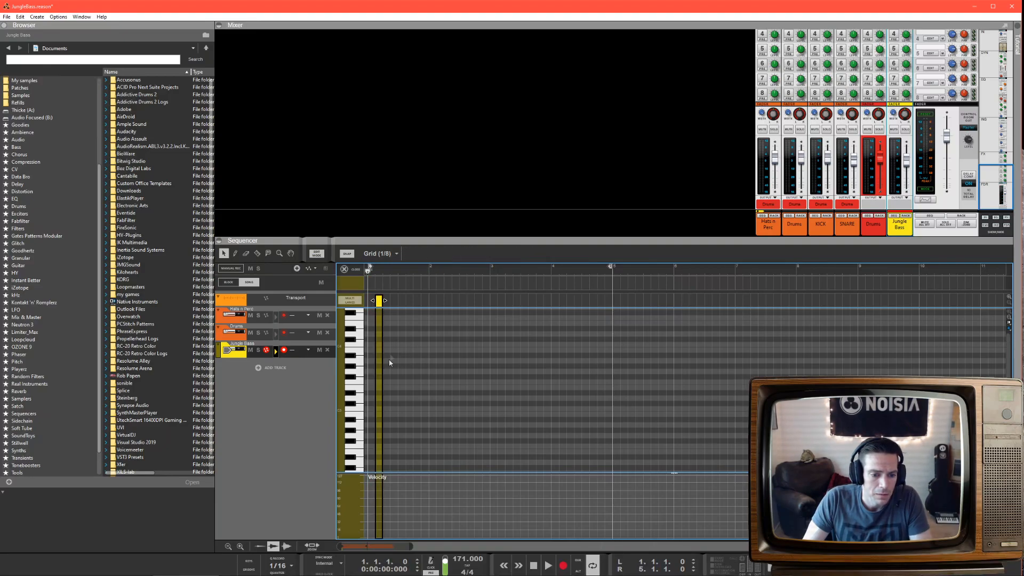
click(375, 302)
click(384, 306)
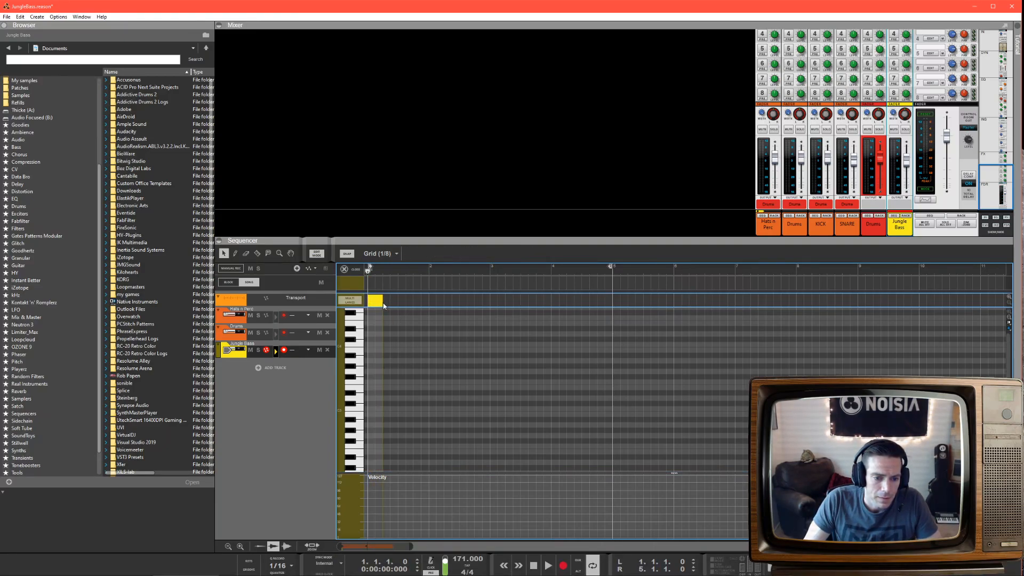
click(380, 304)
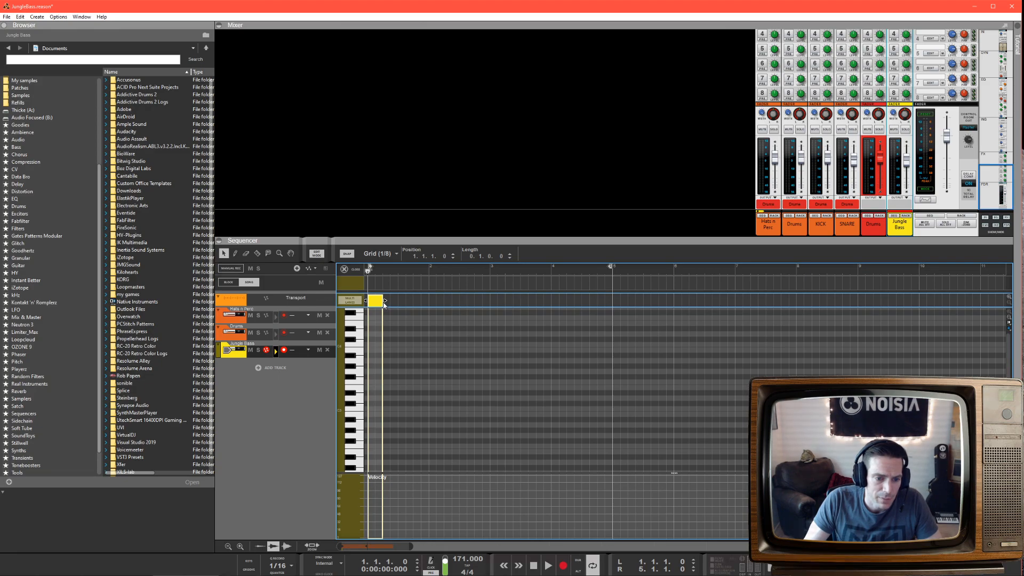
drag(383, 300, 612, 291)
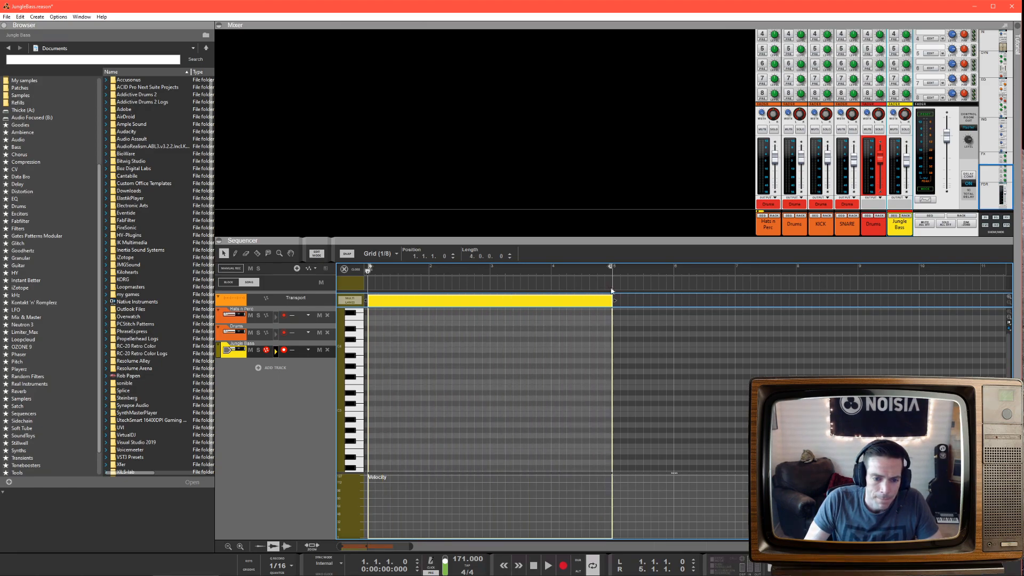
Draw a G2 note at bar 1 and one an octave higher at bar 2, each a bar plus an eighth long
click(374, 437)
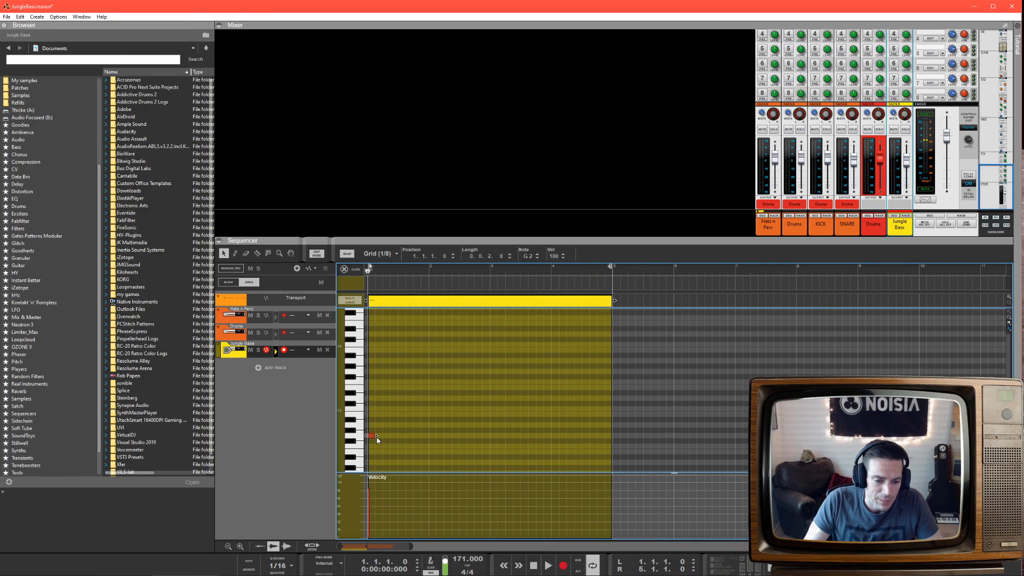
drag(375, 435, 442, 435)
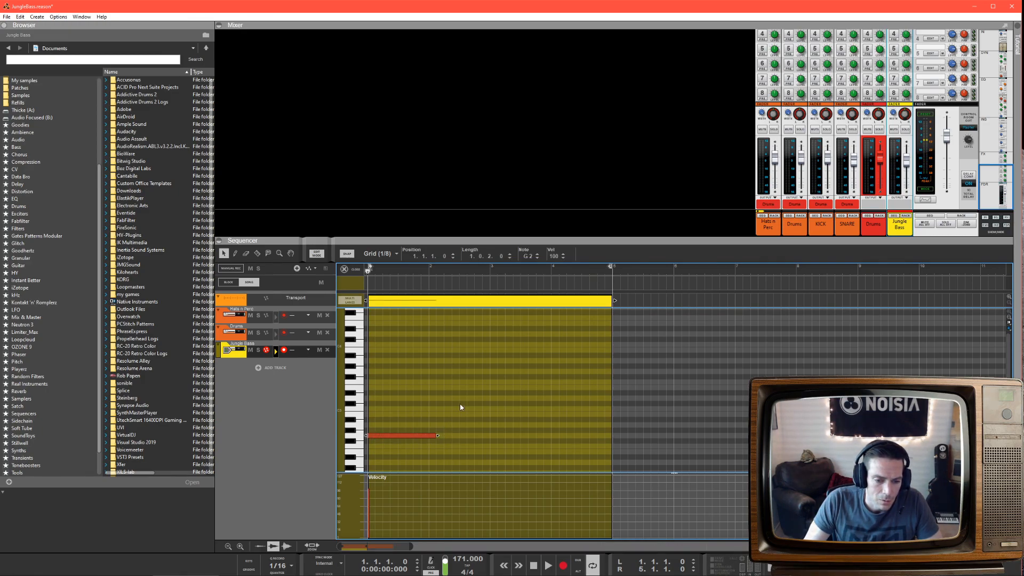
click(434, 372)
drag(434, 372, 491, 372)
Transpose both bass notes down two octaves, putting the first on G0, and audition them with the drums
scroll(394, 373, down, 4)
click(387, 370)
scroll(383, 370, up, 3)
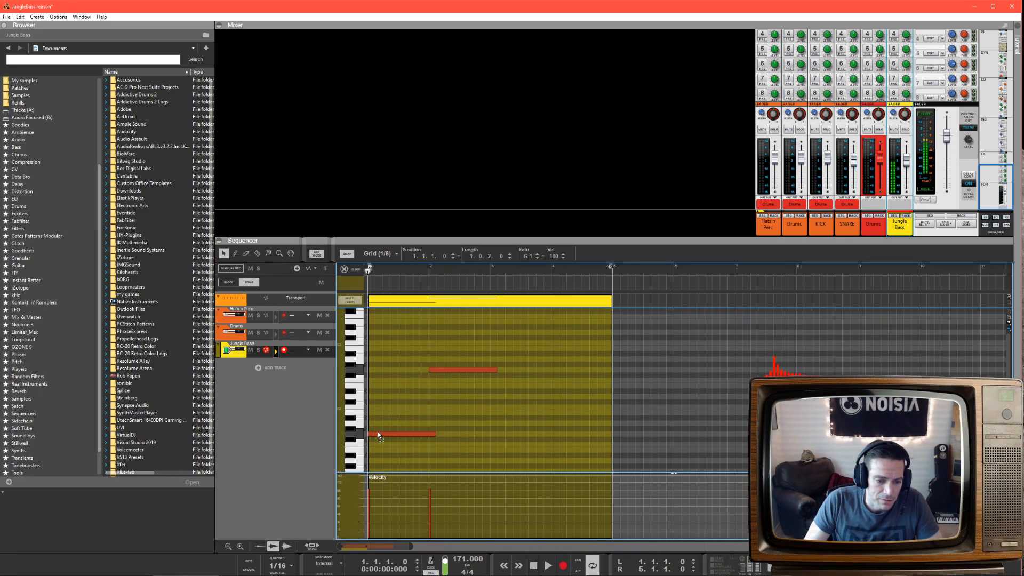
scroll(384, 422, down, 9)
key(shift+Down)
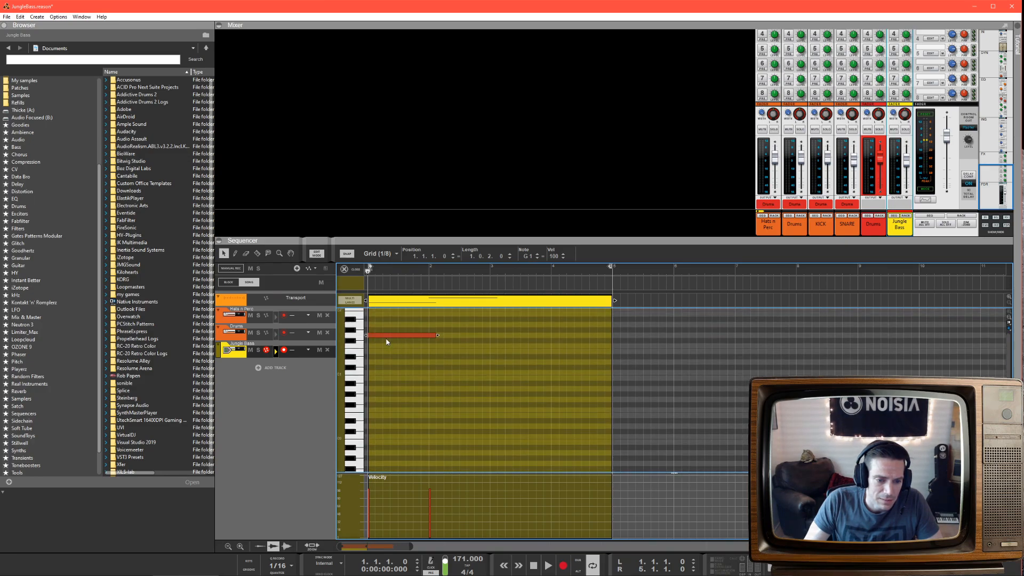
key(shift+Down)
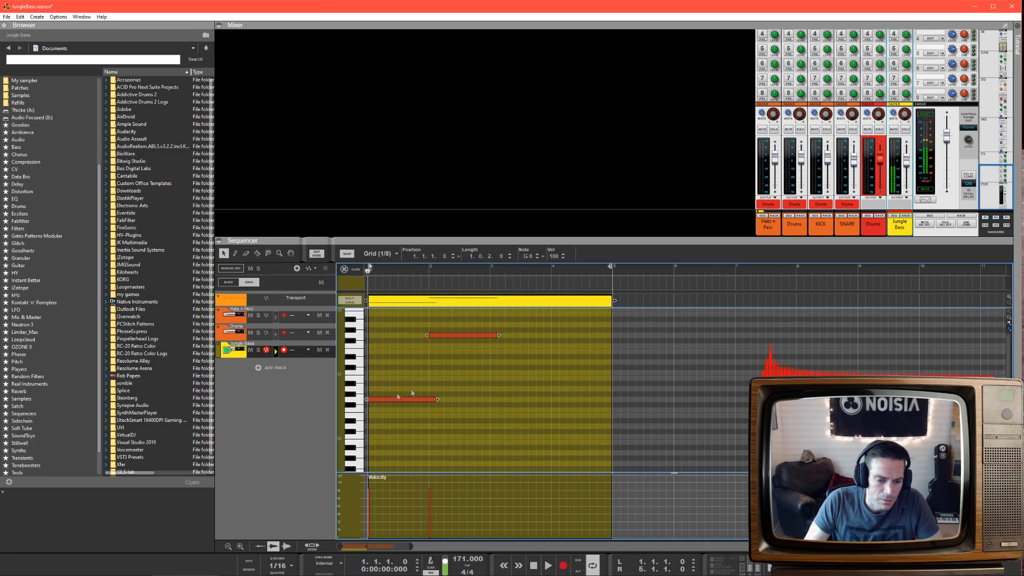
click(507, 371)
key(space)
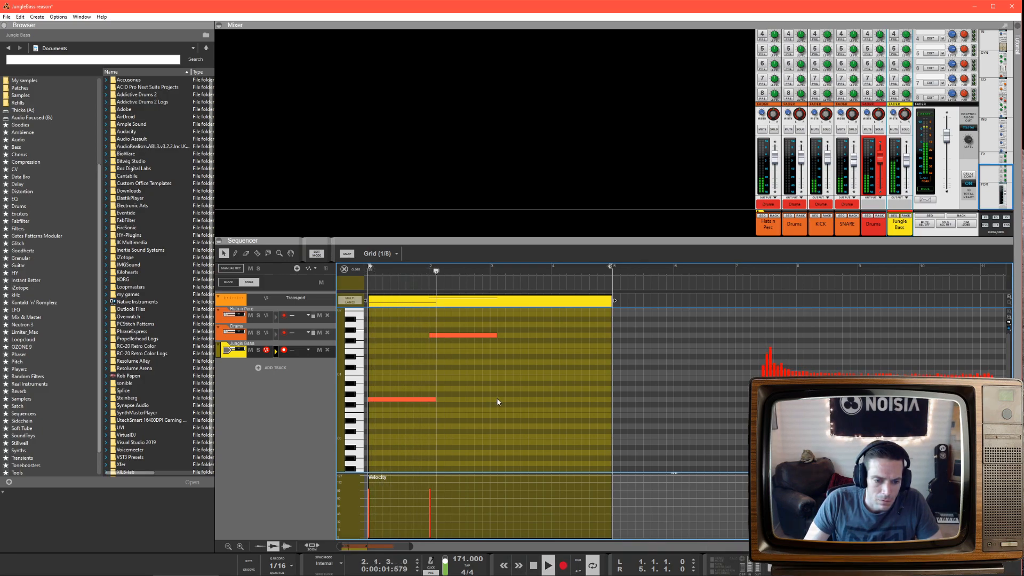
key(space)
Add a D2 note at bar 3 overlapping a one-bar C#2 note at bar 4, and play the bassline back
scroll(512, 368, up, 3)
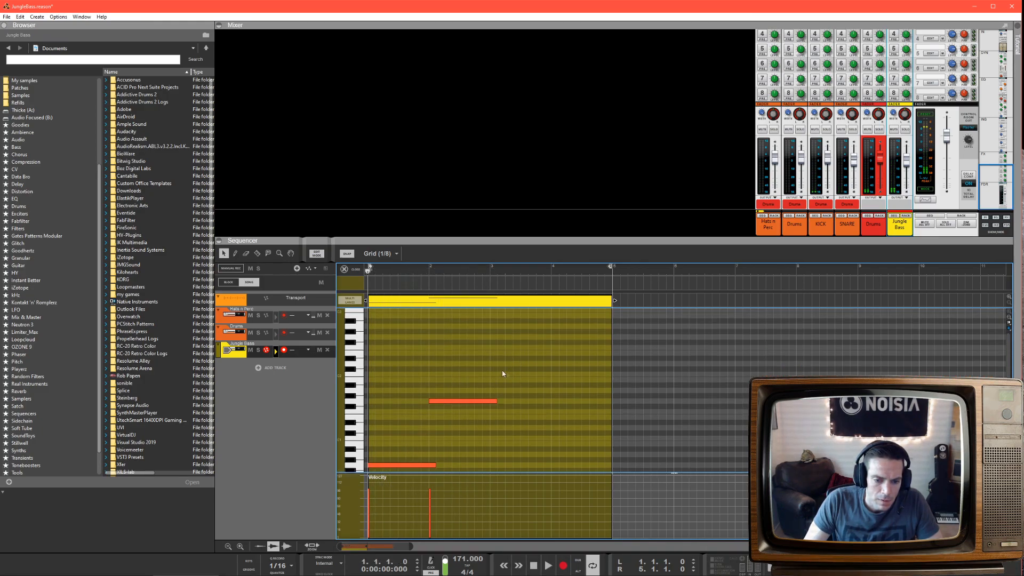
double_click(493, 363)
drag(499, 364, 553, 362)
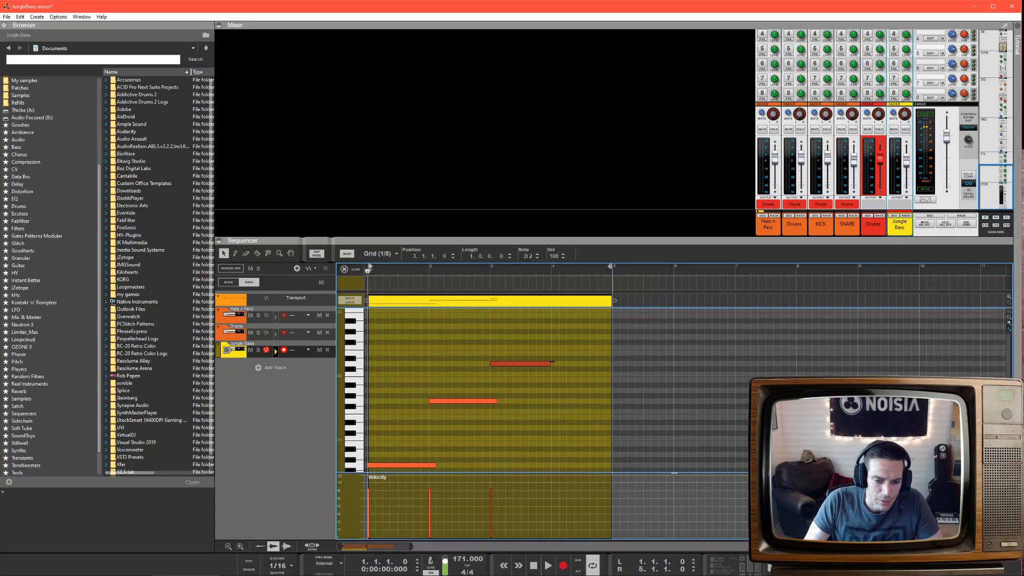
click(555, 369)
double_click(554, 369)
click(555, 369)
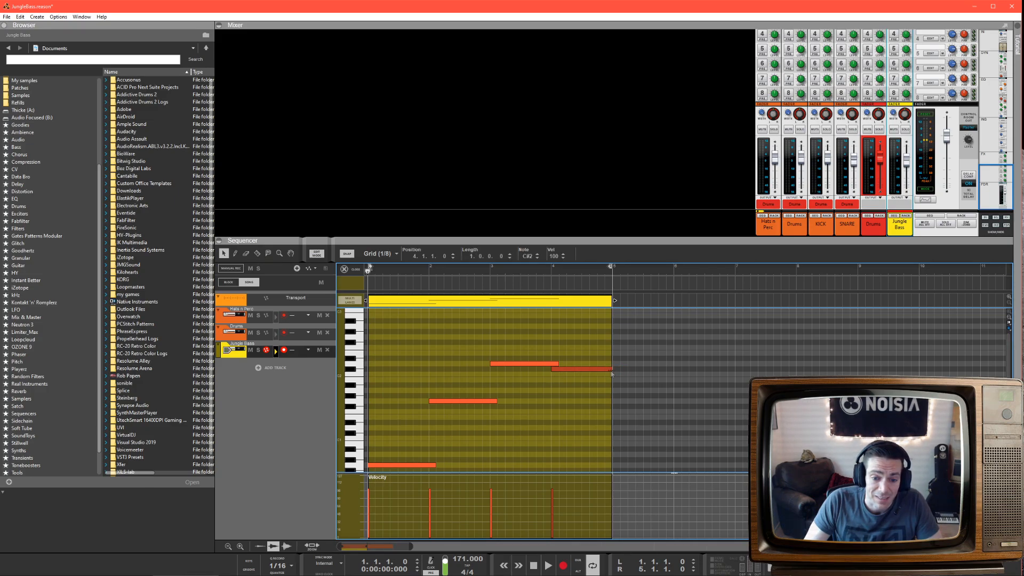
key(space)
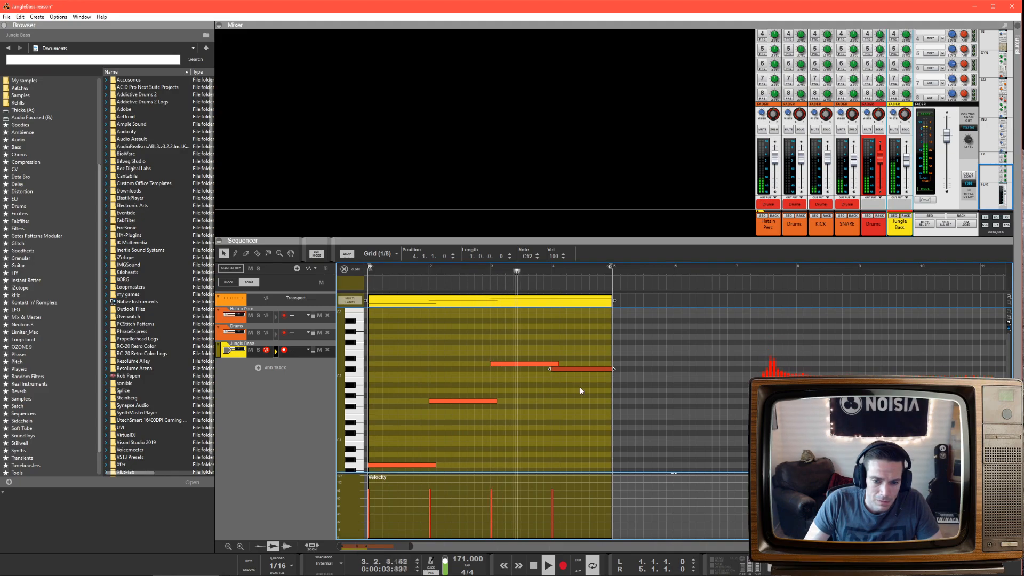
key(space)
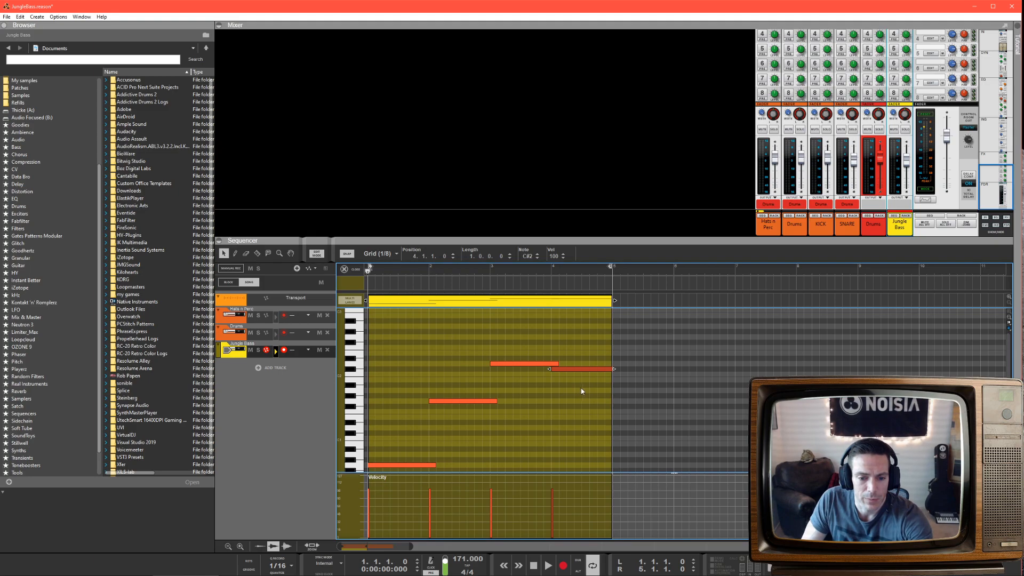
Play the loop and reopen the Jungle Bass Phase Plant editor to try out the Speed macro
key(space)
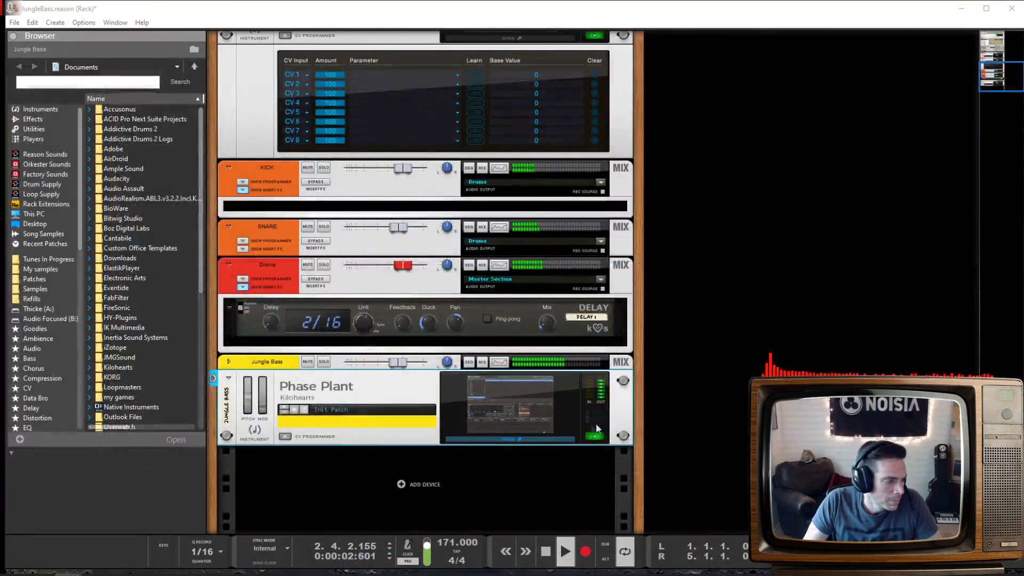
click(552, 436)
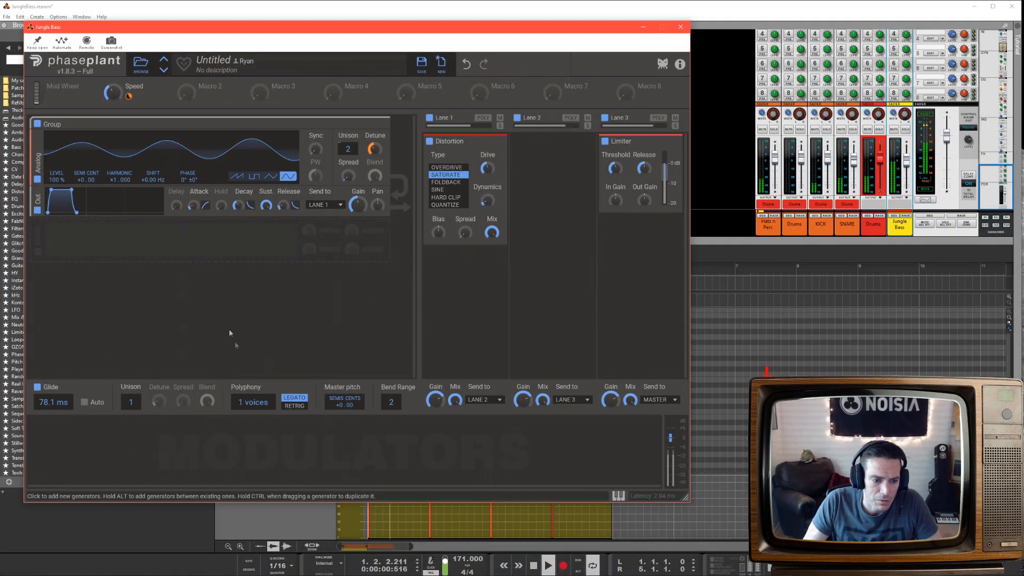
mouse_move(113, 93)
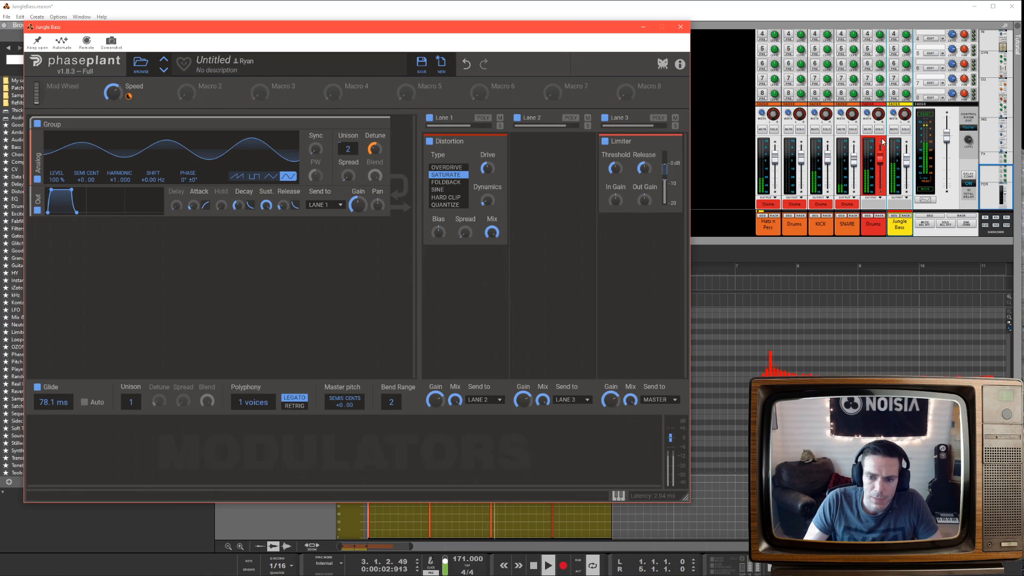
Solo the Jungle Bass channel and compare the bass with the Lane 1 Distortion bypassed and enabled
click(905, 130)
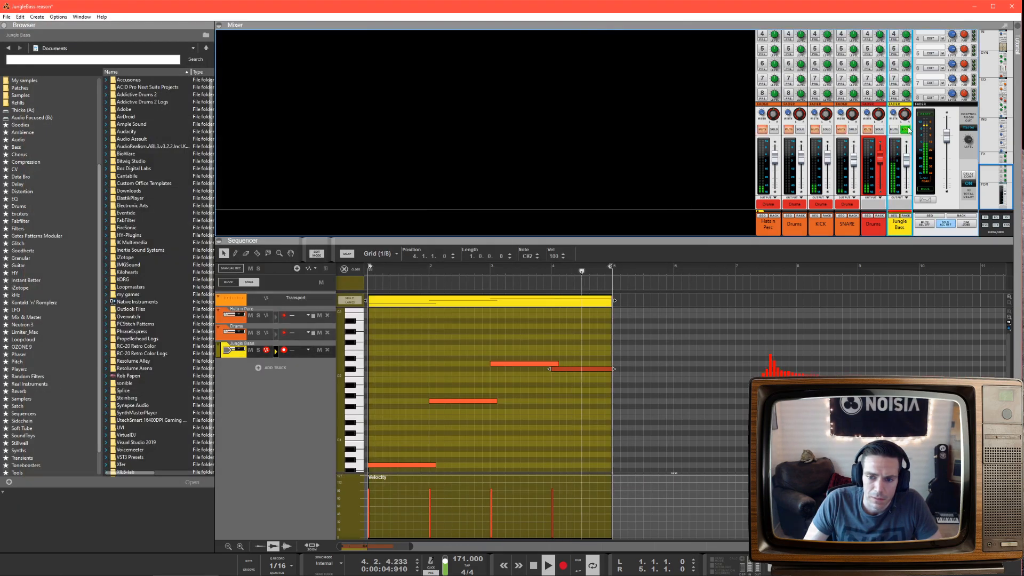
key(alt+Tab)
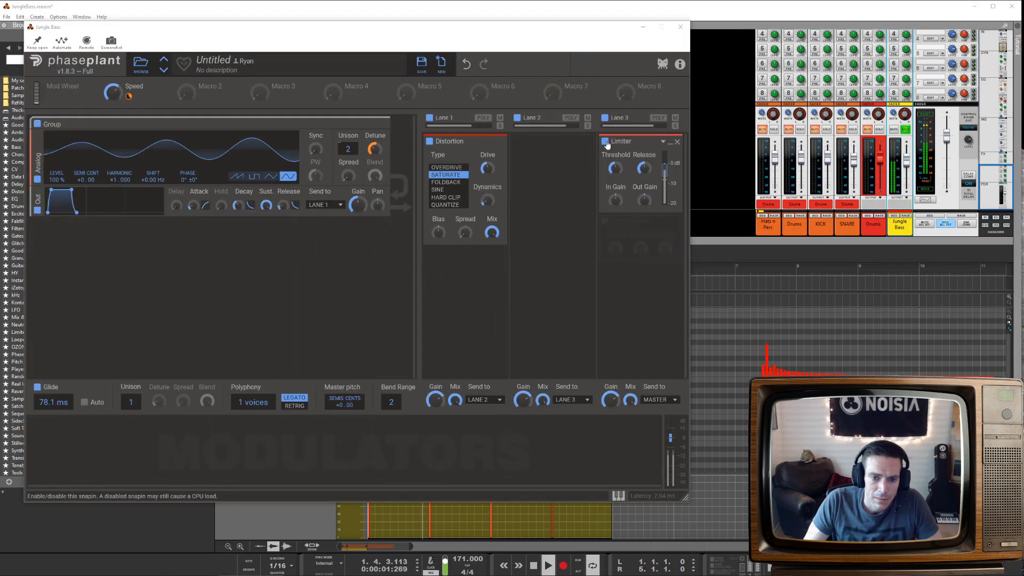
click(429, 142)
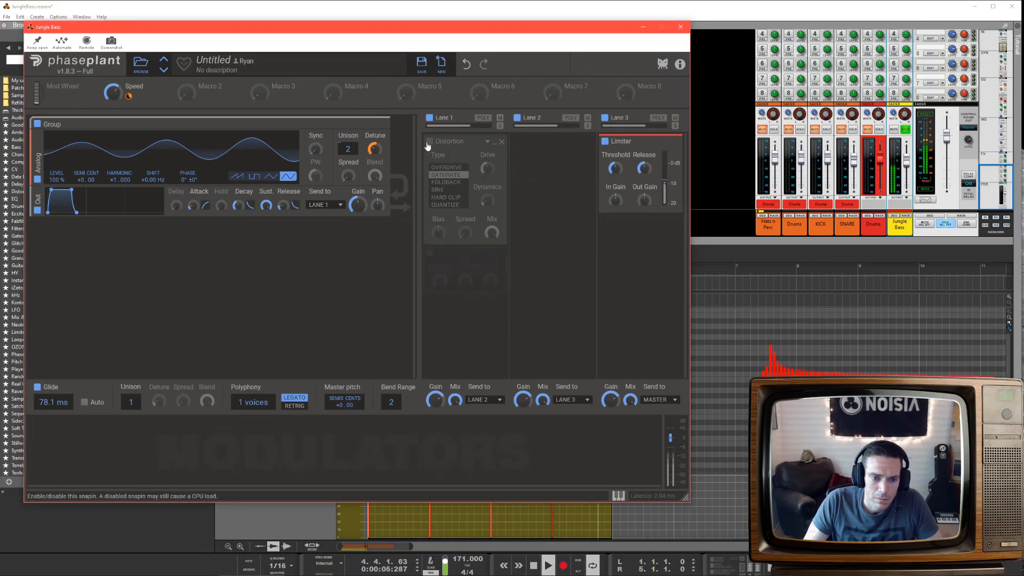
click(429, 142)
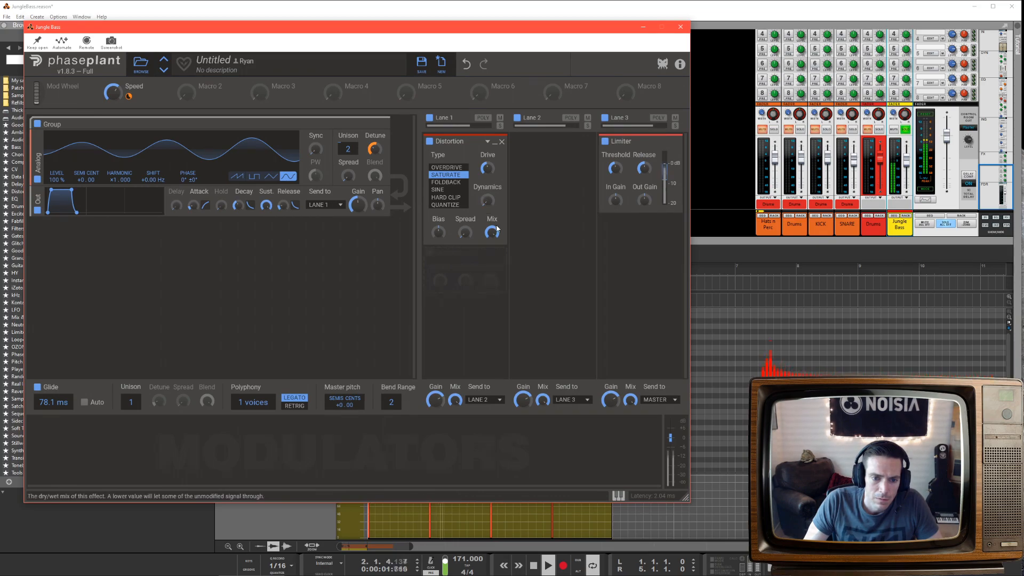
Fine-tune the Distortion's drive, then close the Phase Plant editor and unsolo the Jungle Bass channel
drag(487, 165, 487, 162)
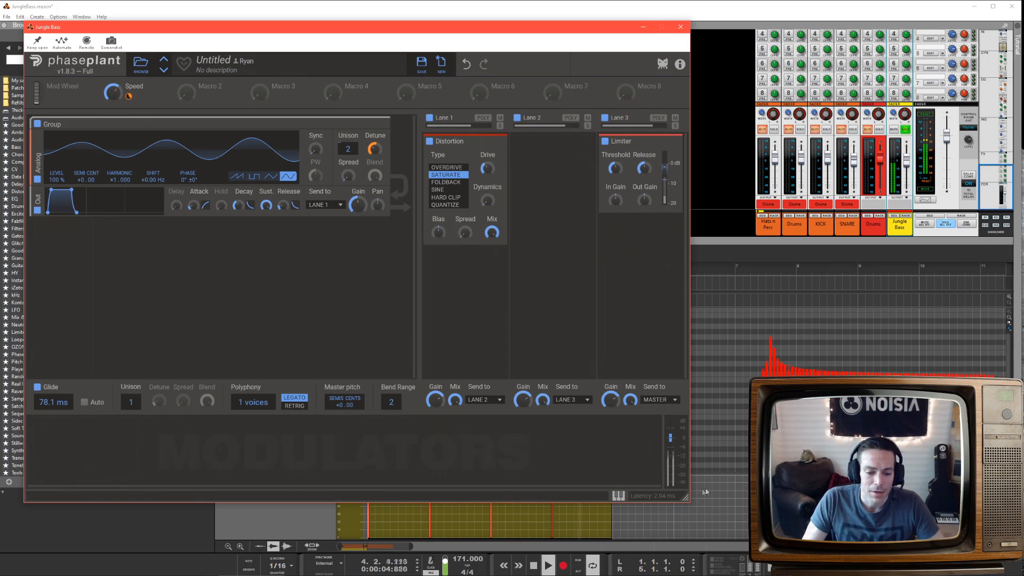
key(space)
click(681, 27)
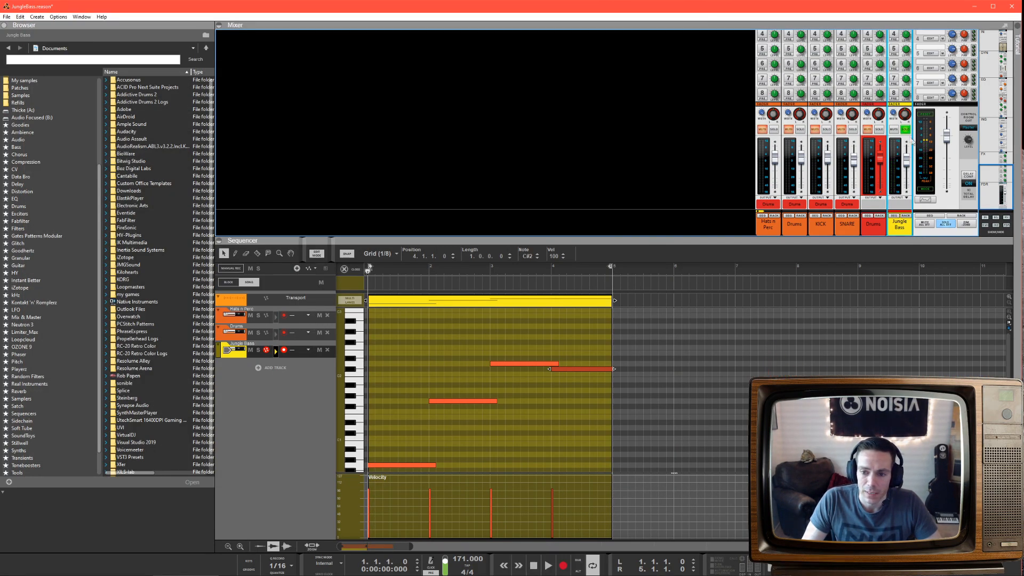
click(905, 132)
During playback, move the bar 4 note up to D#2 and add an eighth-long G1 note at 1.3.1
click(548, 566)
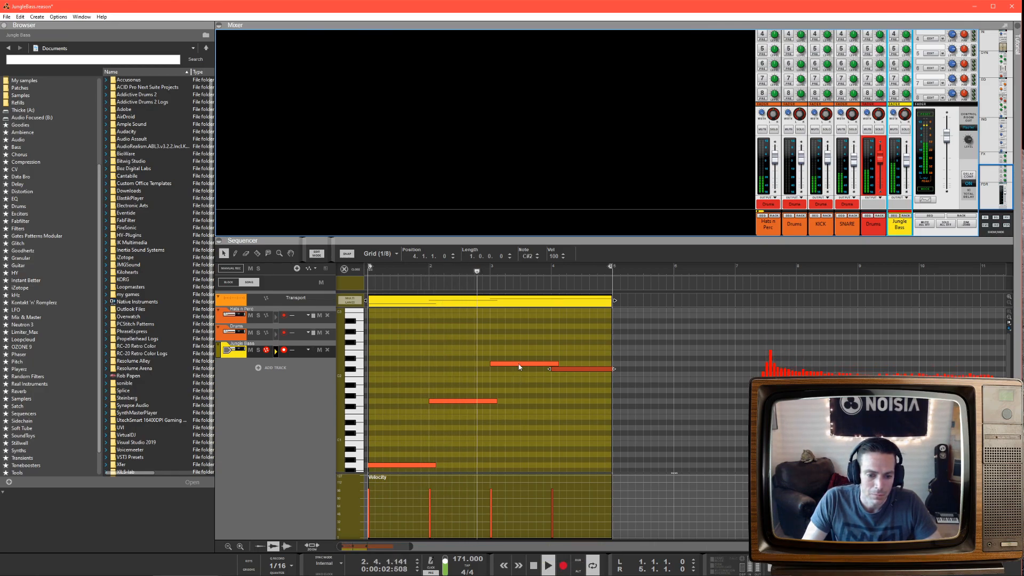
drag(562, 373, 566, 356)
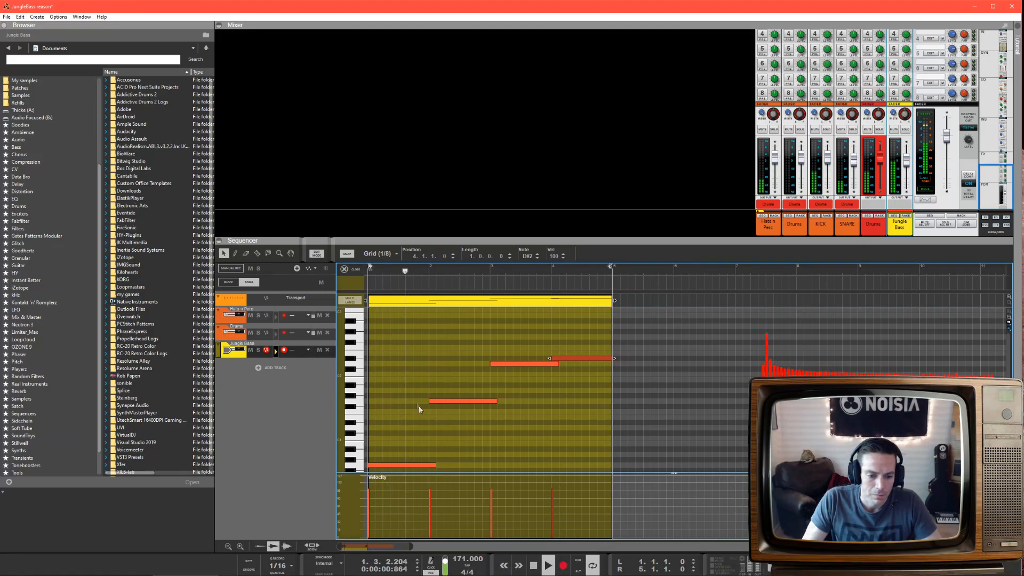
click(401, 401)
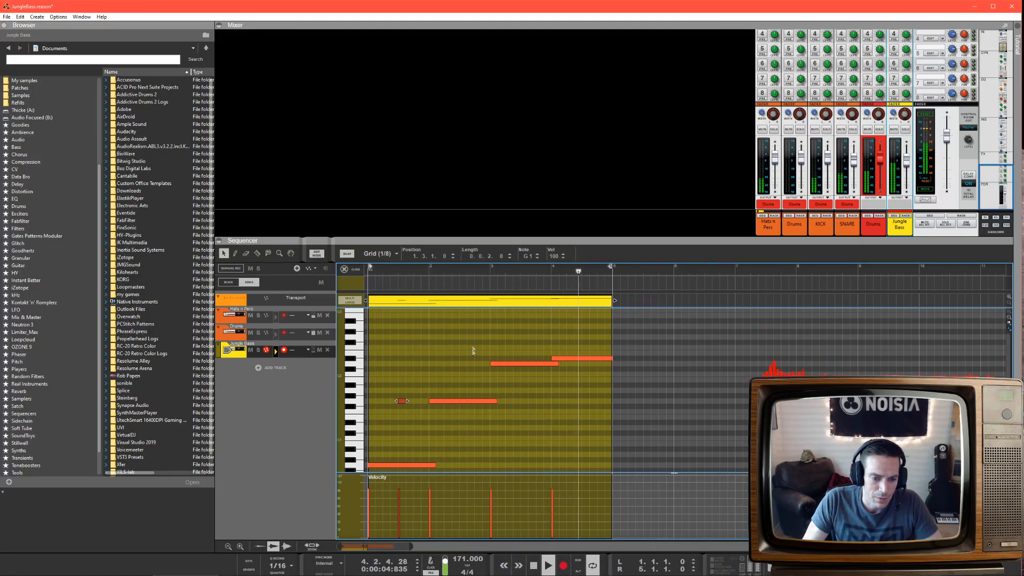
Add a G2 note at 2.3.1, lengthen it and the G1 note at 1.3.1 to one beat each, and stop playback
click(463, 337)
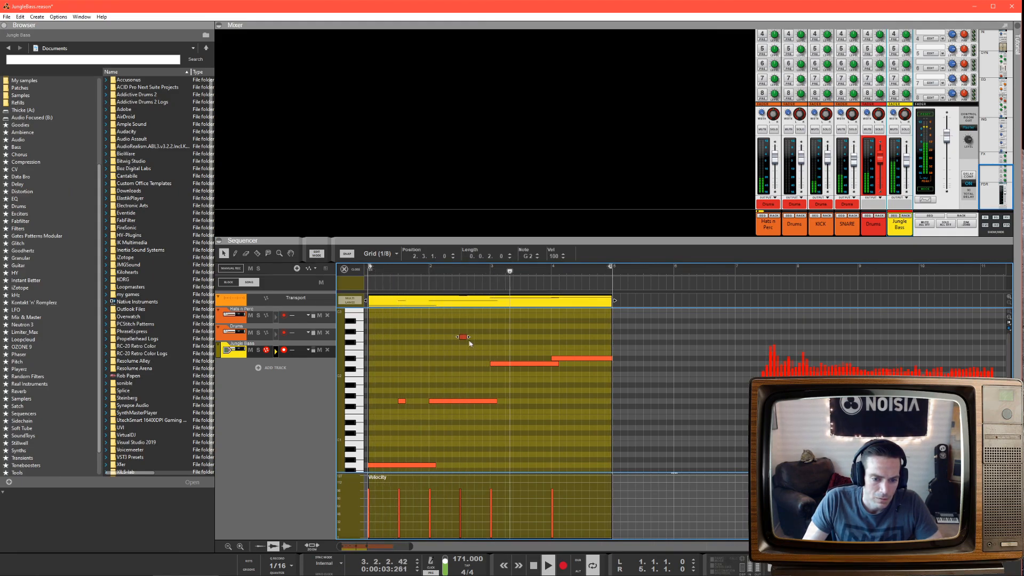
click(402, 400)
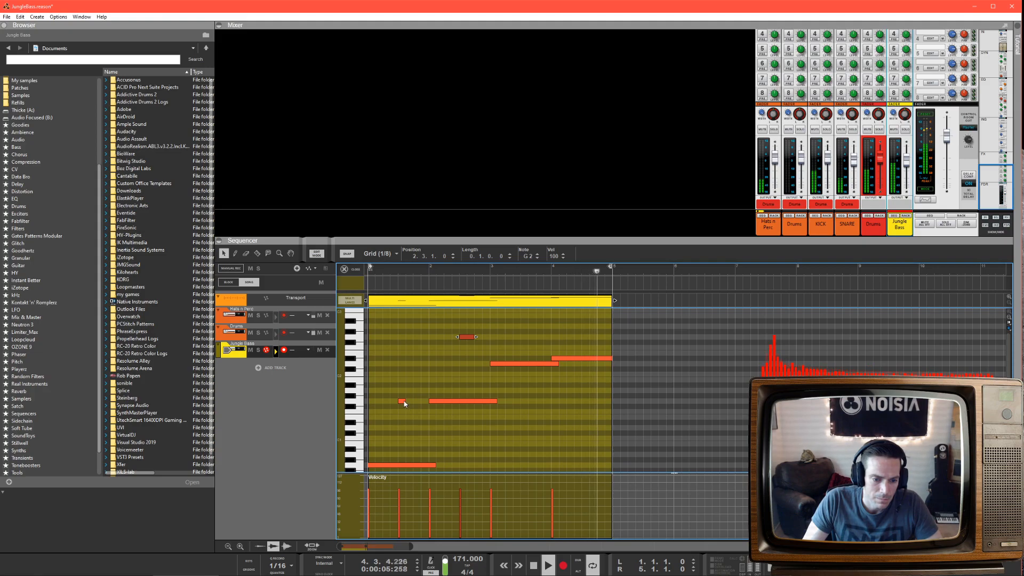
drag(408, 400, 415, 401)
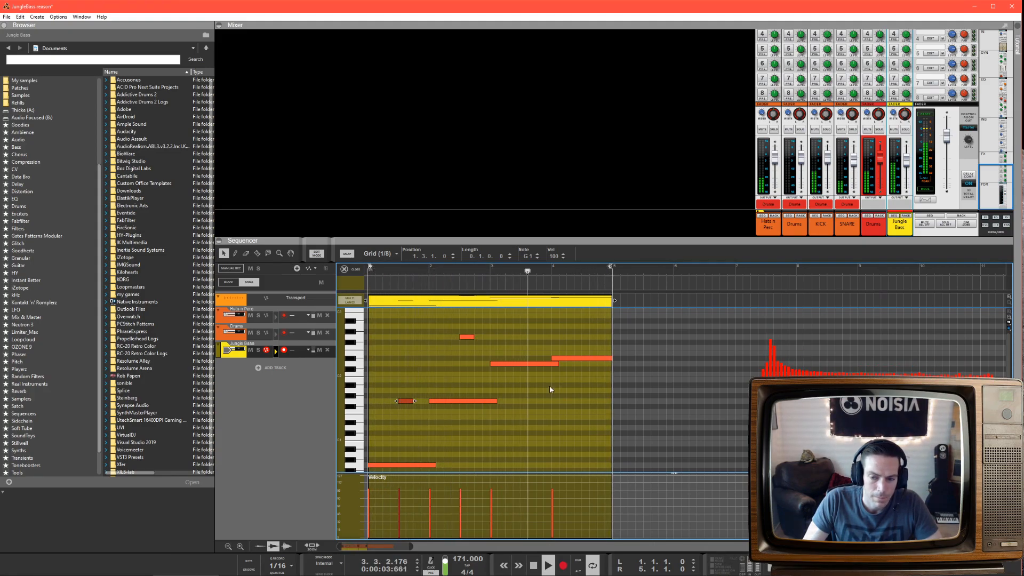
key(space)
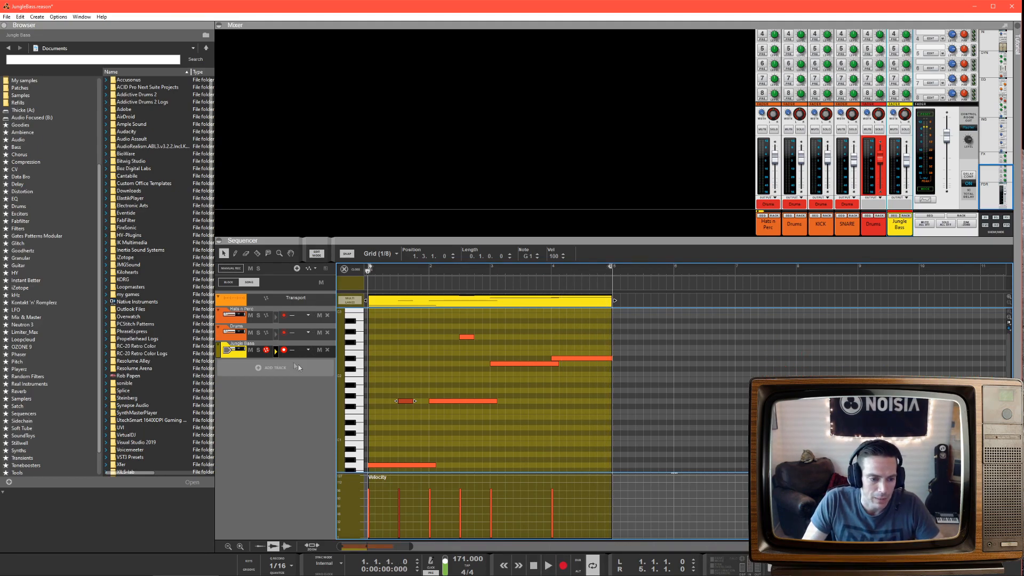
Reopen the Jungle Bass Phase Plant editor from the rack and add a Wavetable generator beneath the Analog group
click(269, 347)
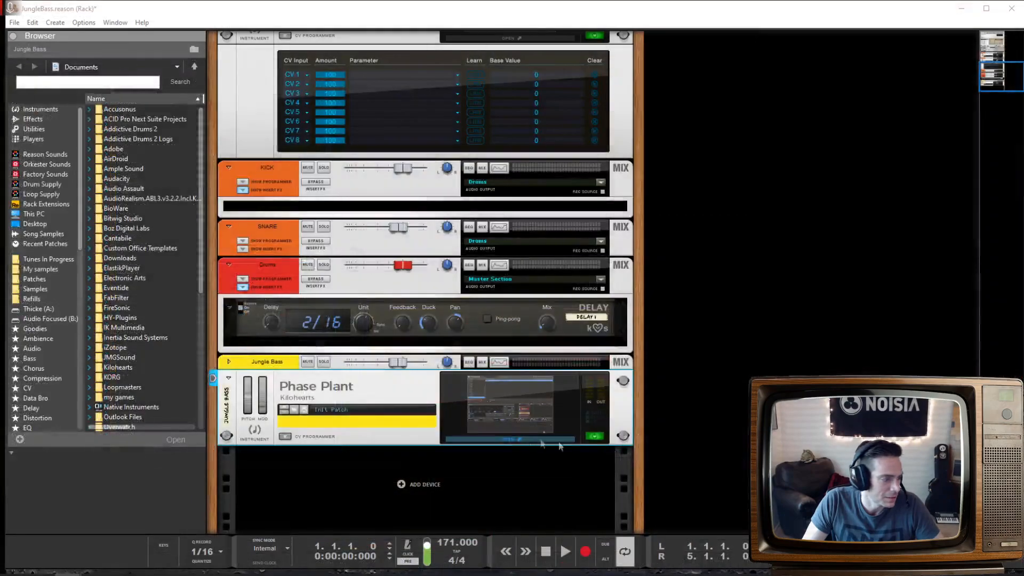
click(498, 439)
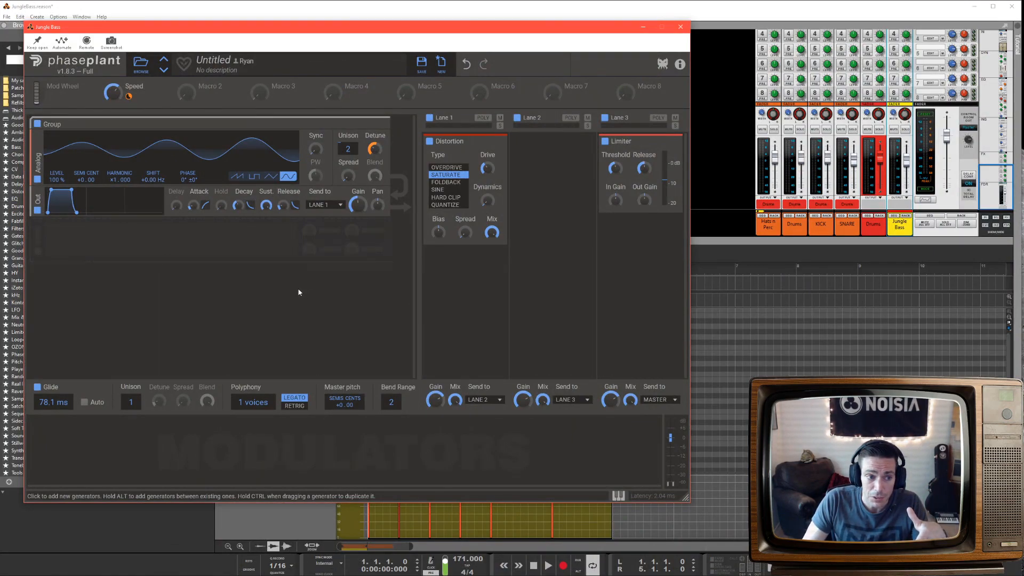
click(180, 256)
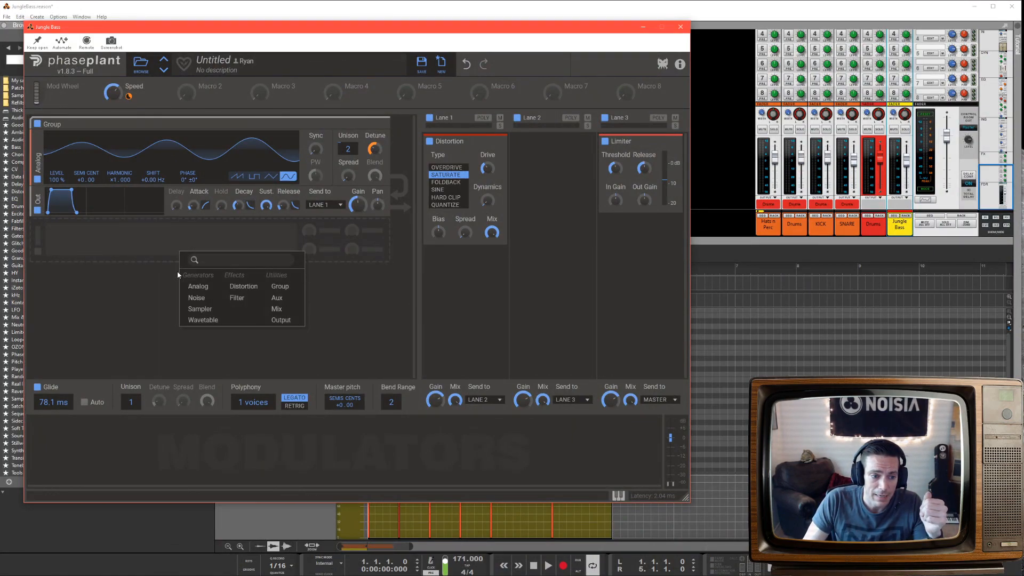
click(192, 321)
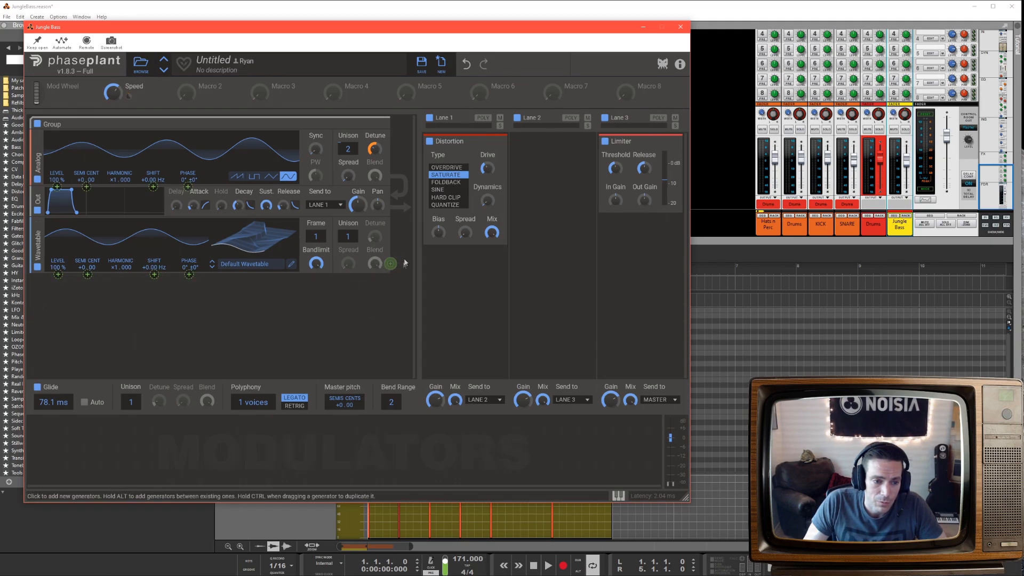
Modulate the Analog oscillator's phase with the Wavetable output and tune the Wavetable to -12 semitones
drag(391, 263, 188, 191)
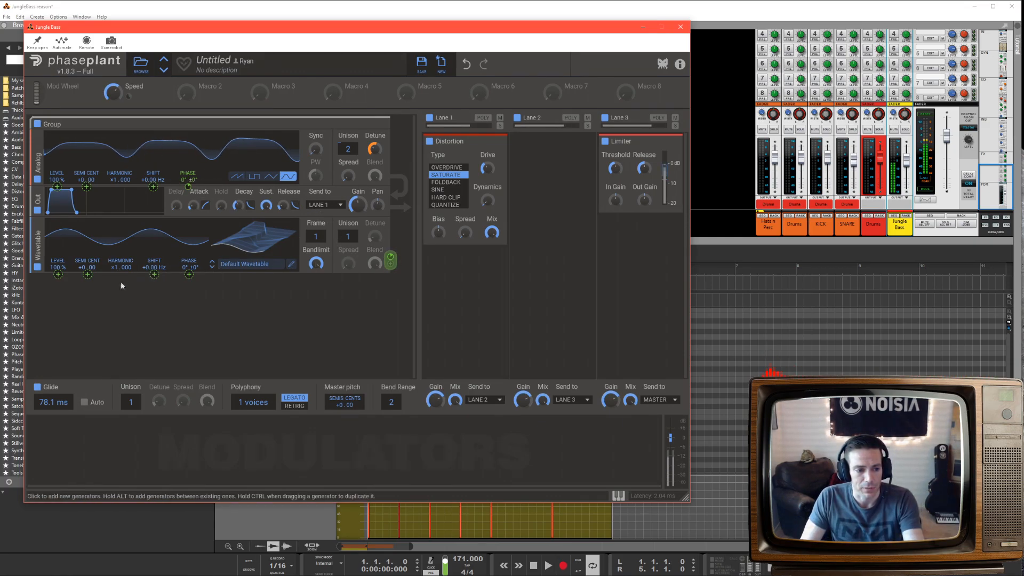
drag(86, 266, 87, 304)
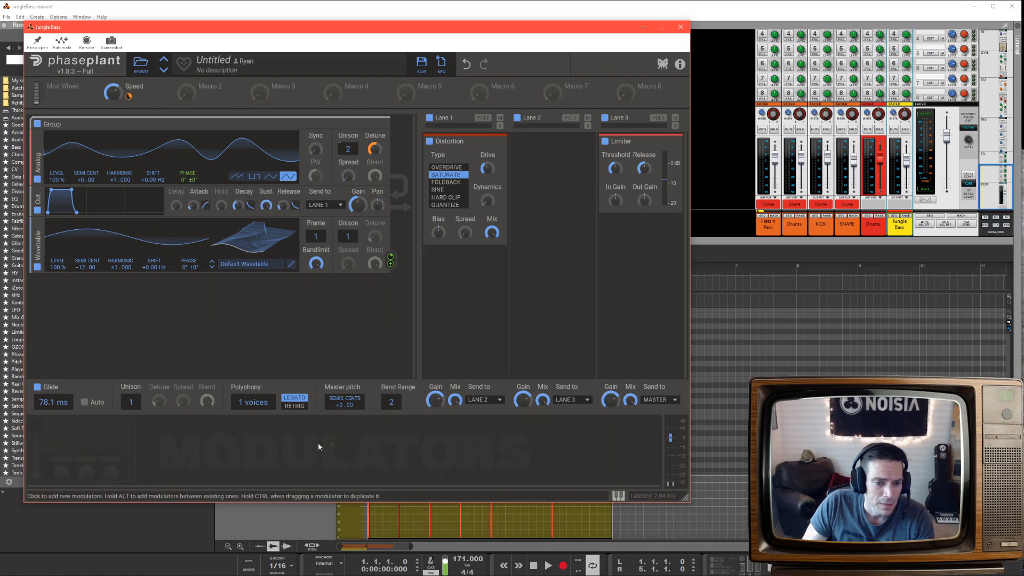
Add a Filter generator effect, place it directly after the Analog oscillator and lower its cutoff
click(271, 301)
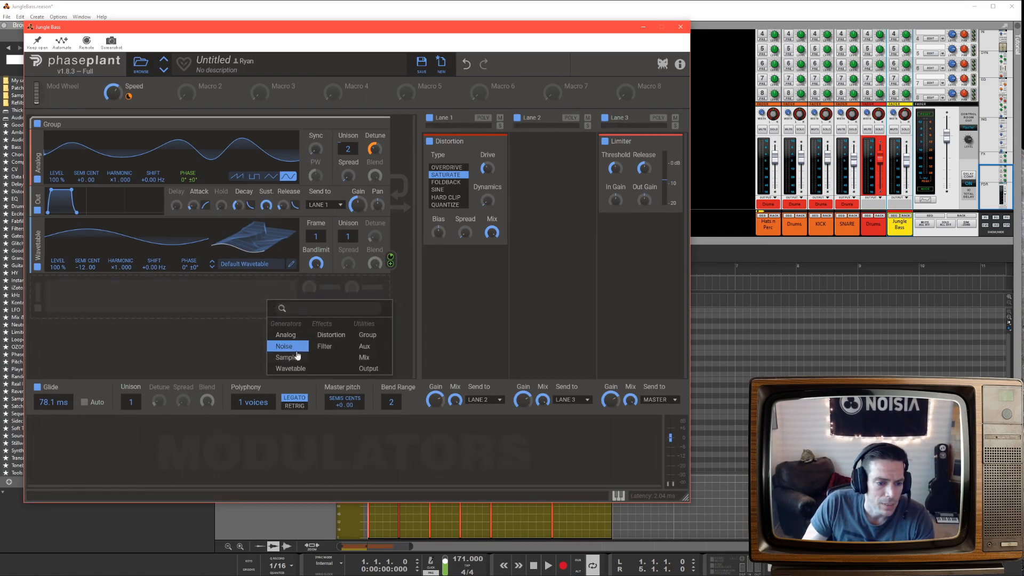
click(330, 347)
drag(40, 290, 45, 154)
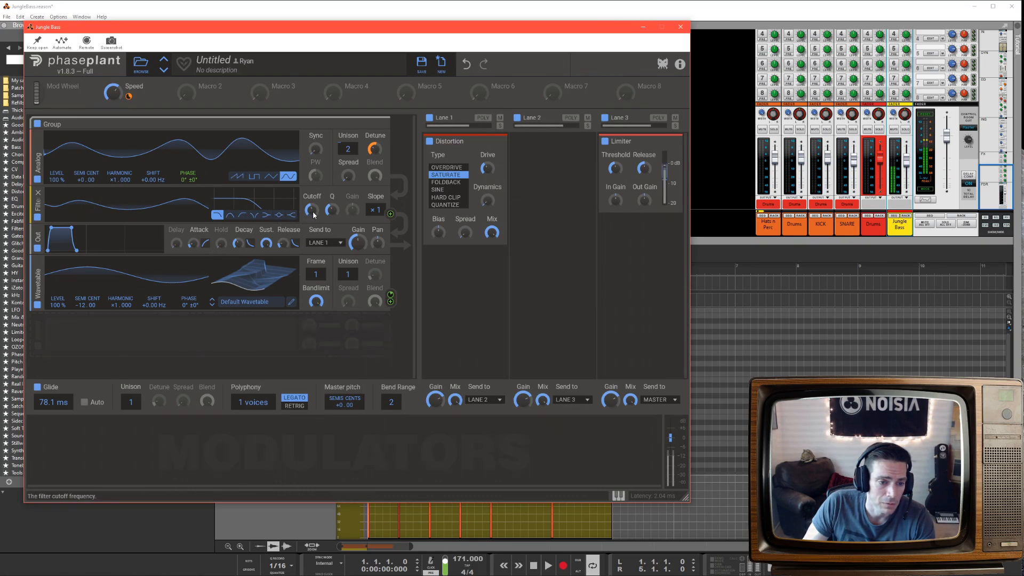
drag(310, 210, 311, 216)
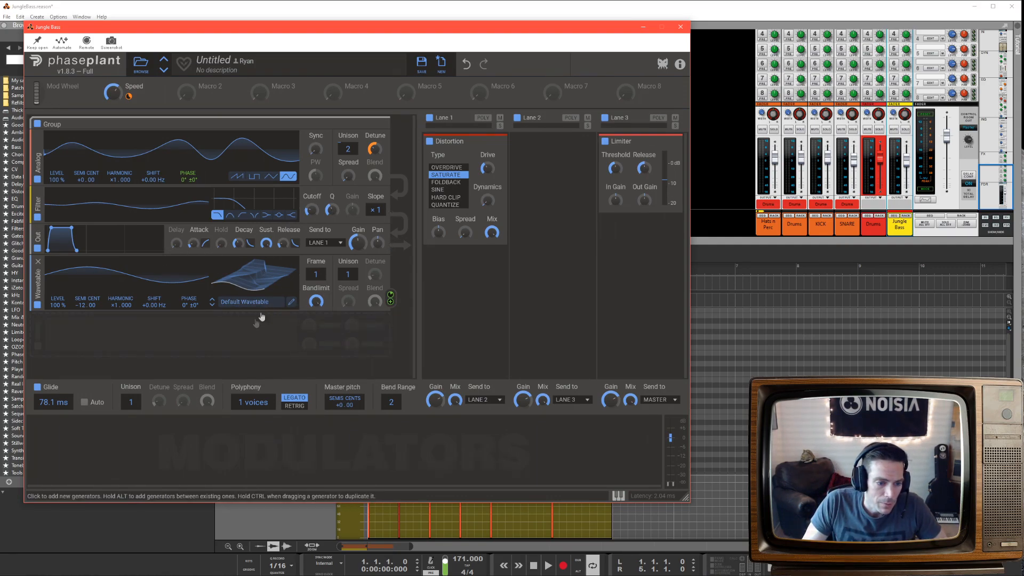
Add an Envelope modulator and give it a longer, curved attack
click(96, 427)
click(112, 459)
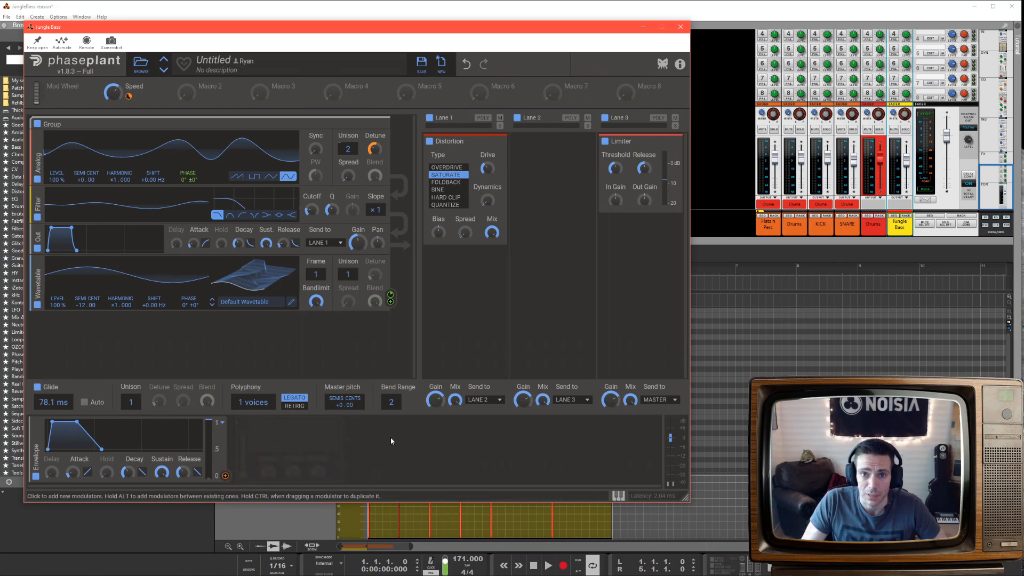
mouse_move(72, 472)
mouse_down()
mouse_move(72, 452)
mouse_move(87, 460)
mouse_move(72, 468)
mouse_up()
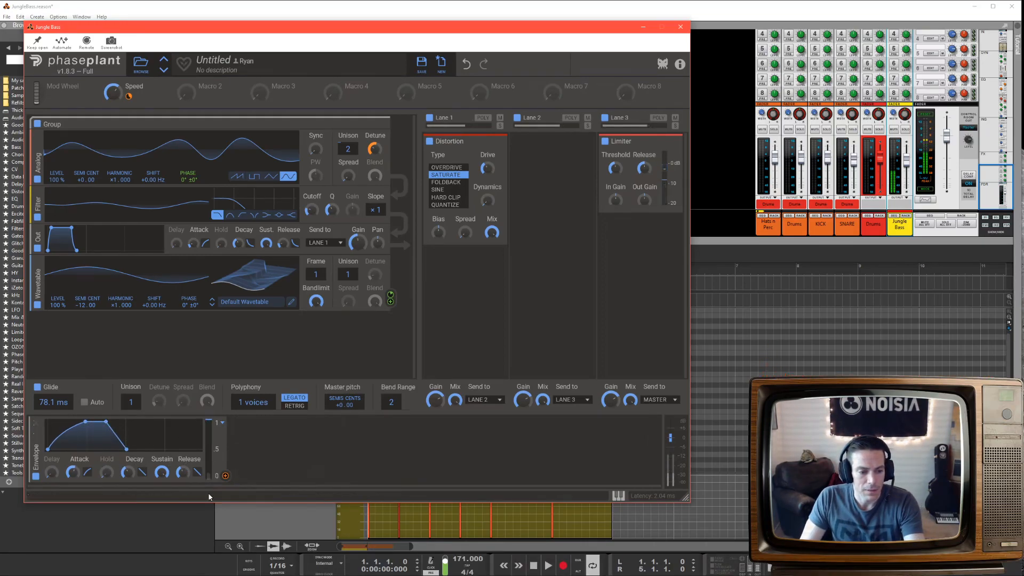
drag(62, 449, 75, 449)
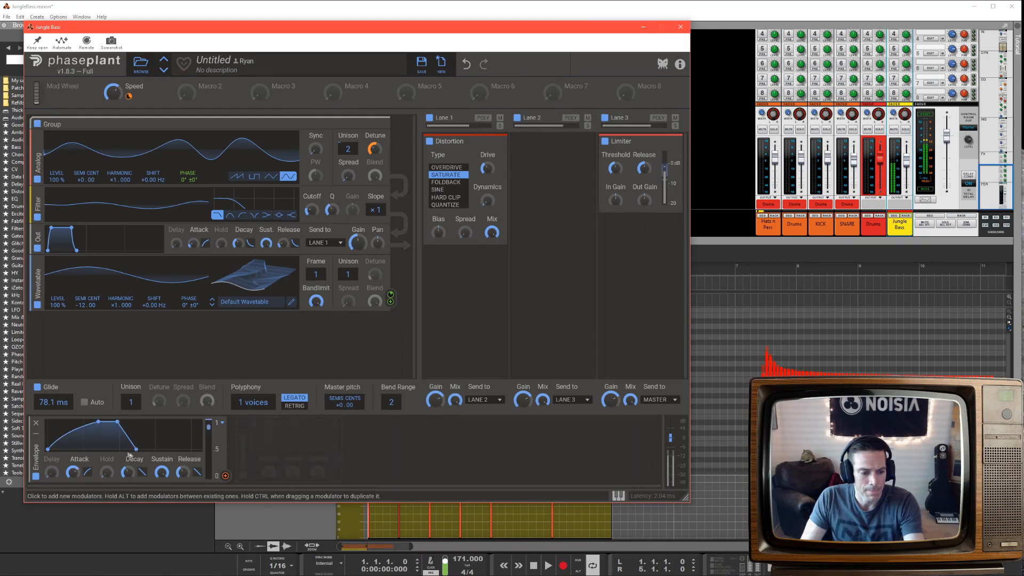
drag(99, 420, 92, 421)
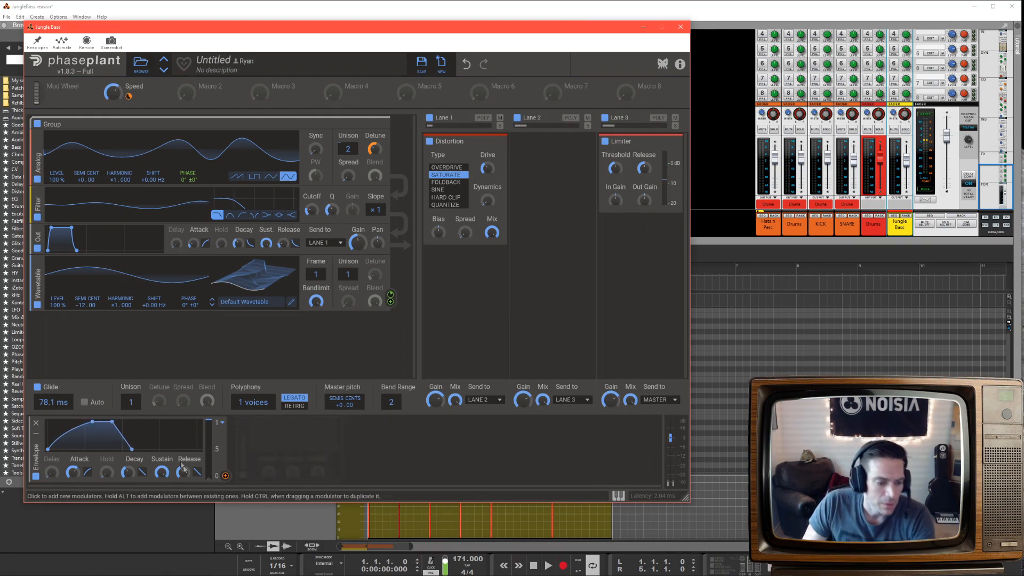
Assign the Envelope modulator to the Filter's cutoff and the Wavetable's frame position
click(225, 476)
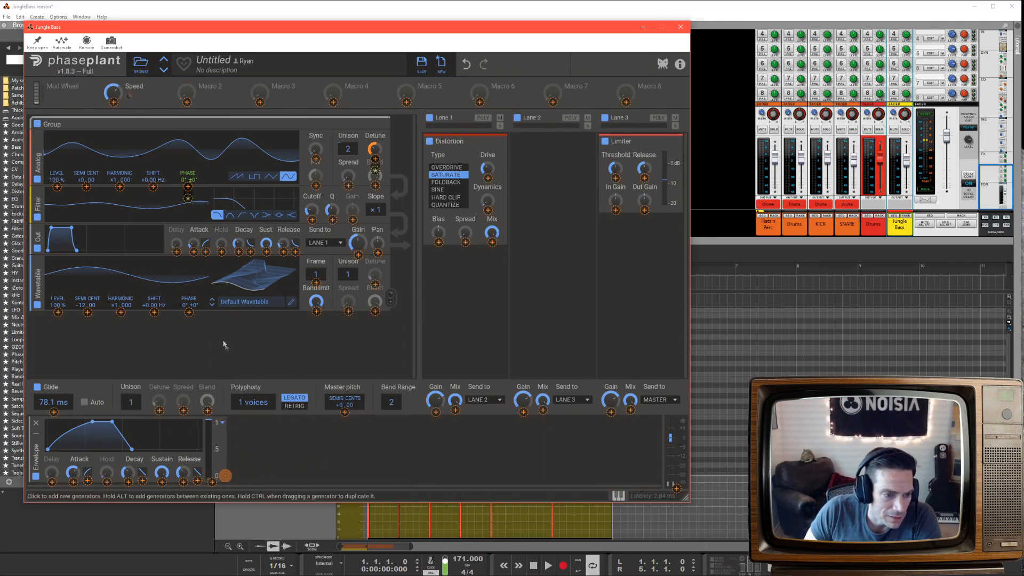
drag(312, 220, 312, 219)
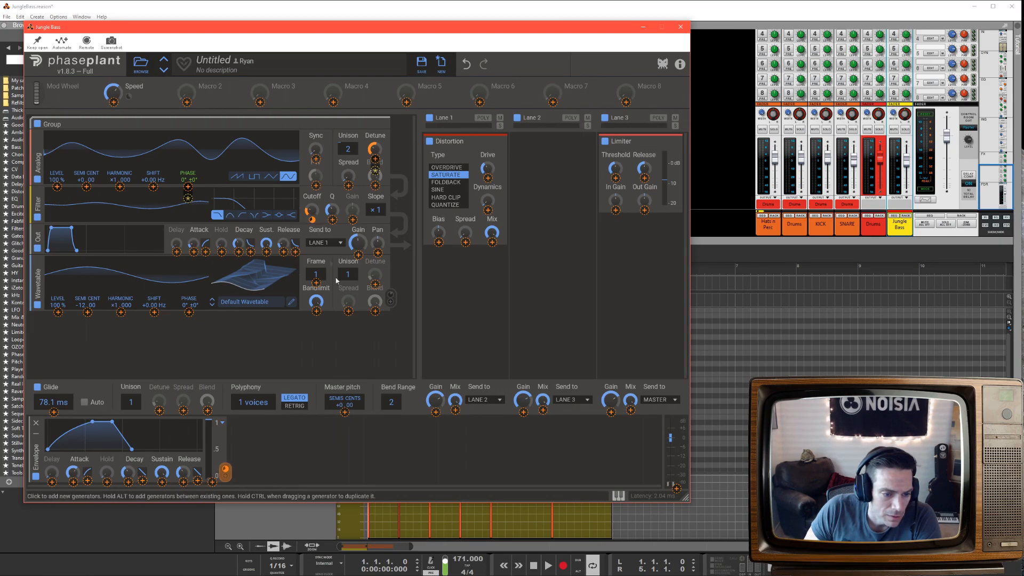
click(312, 447)
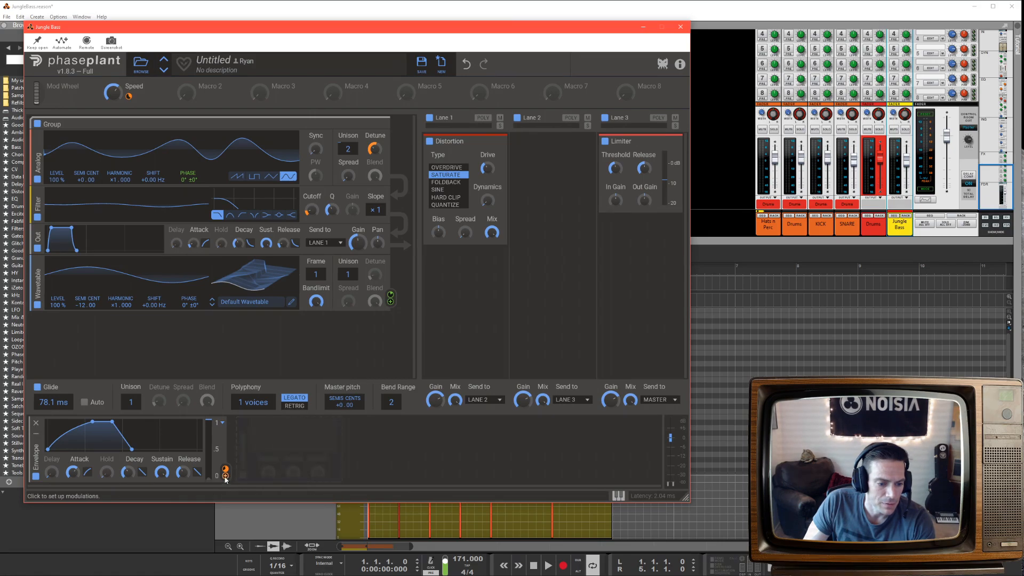
drag(225, 470, 315, 283)
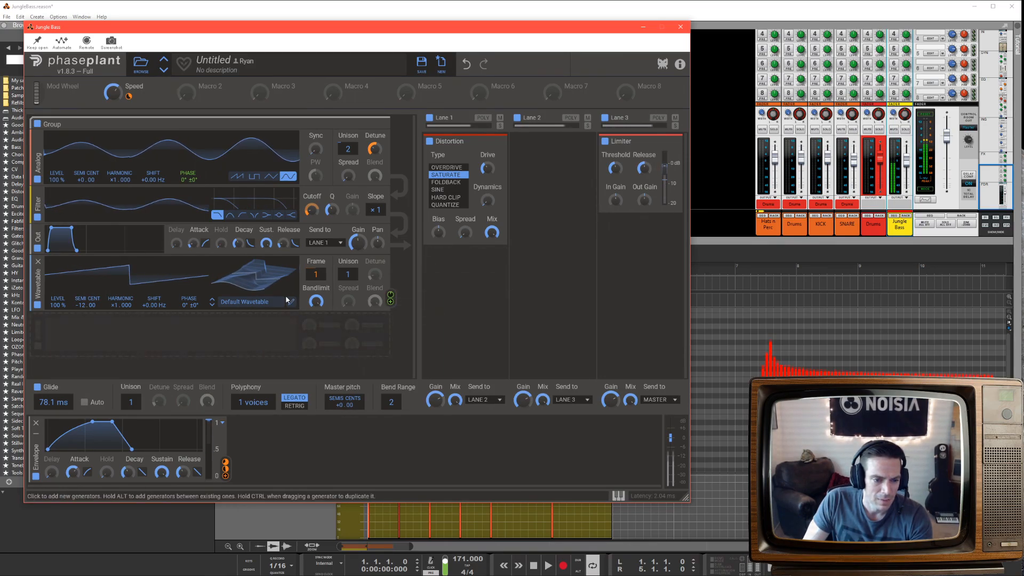
Load the Saw to Square to Triangle morph in the Wavetable generator and set its frame to 107
drag(316, 274, 317, 284)
click(271, 302)
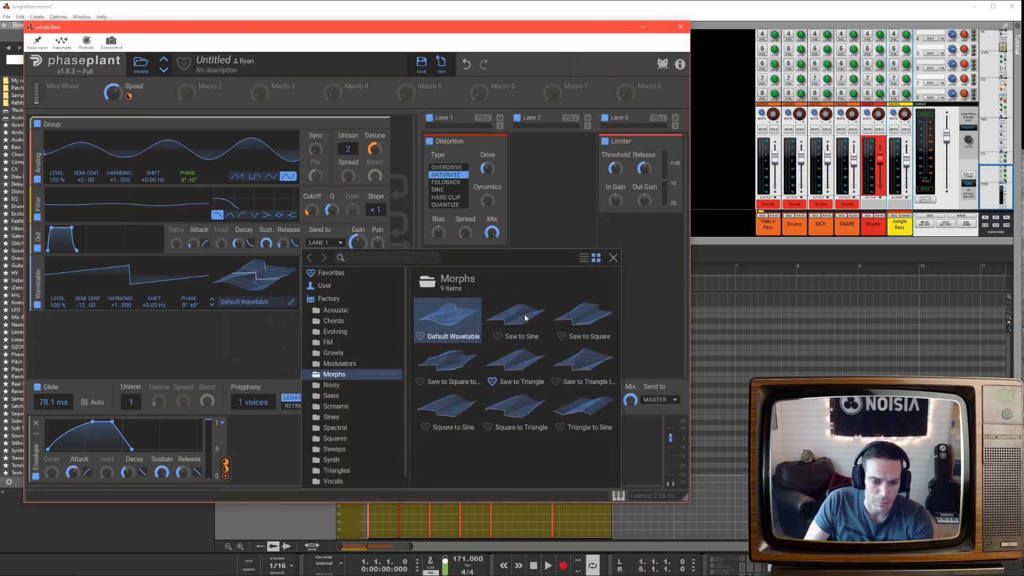
click(462, 364)
click(290, 328)
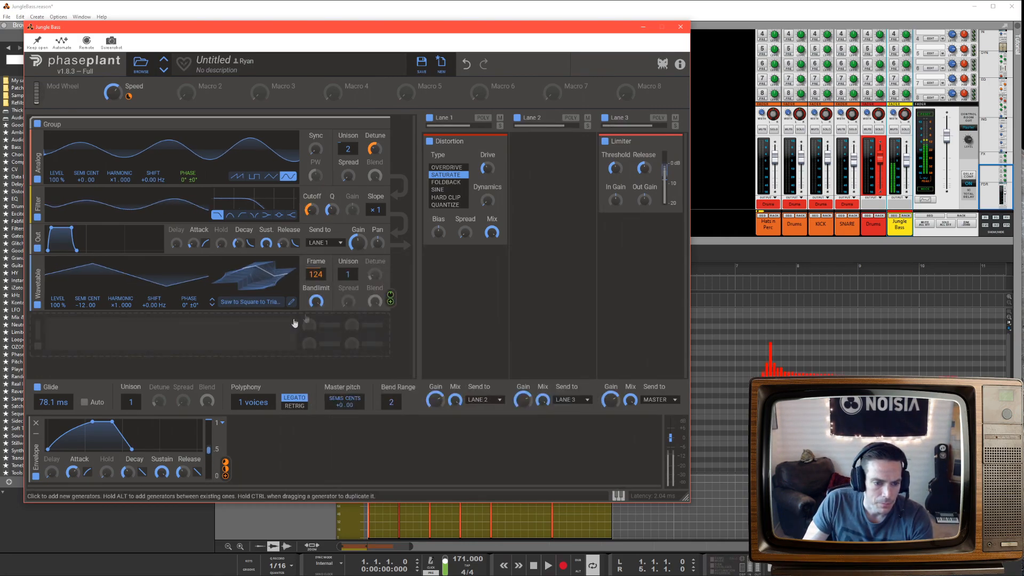
drag(316, 274, 316, 322)
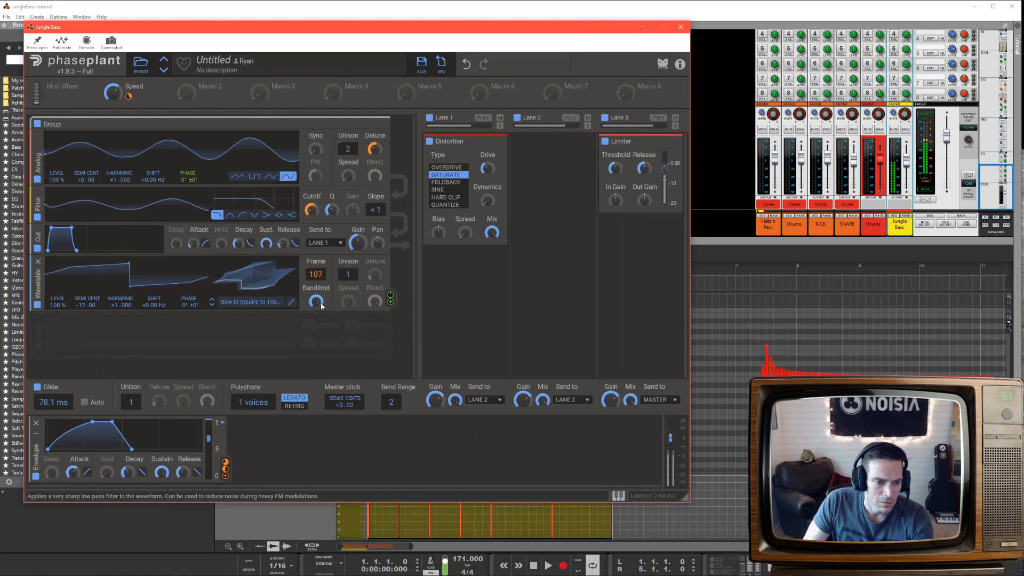
Shorten the modulation Envelope's attack and fine-tune the Filter's cutoff
drag(95, 422, 122, 422)
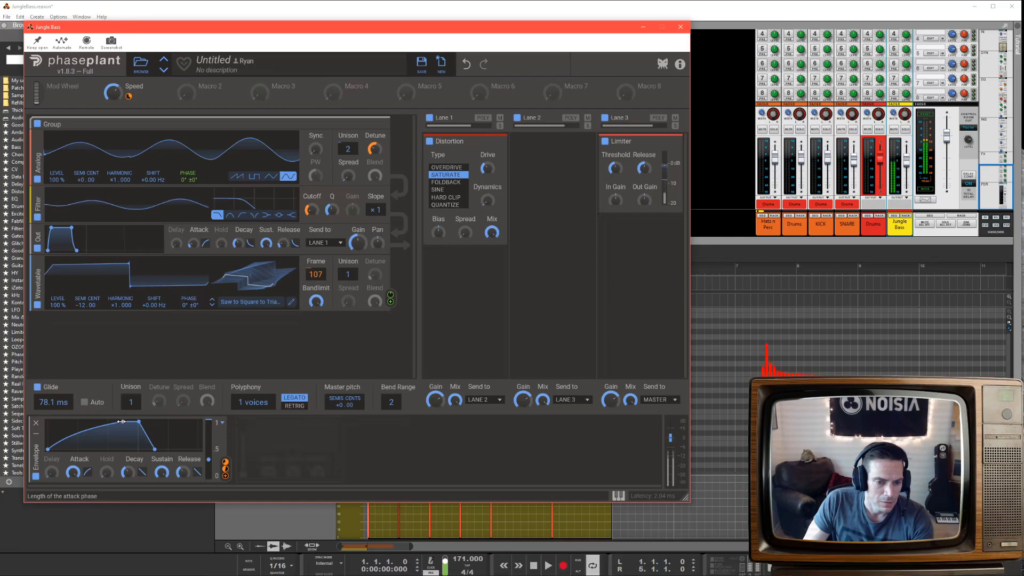
drag(122, 421, 82, 441)
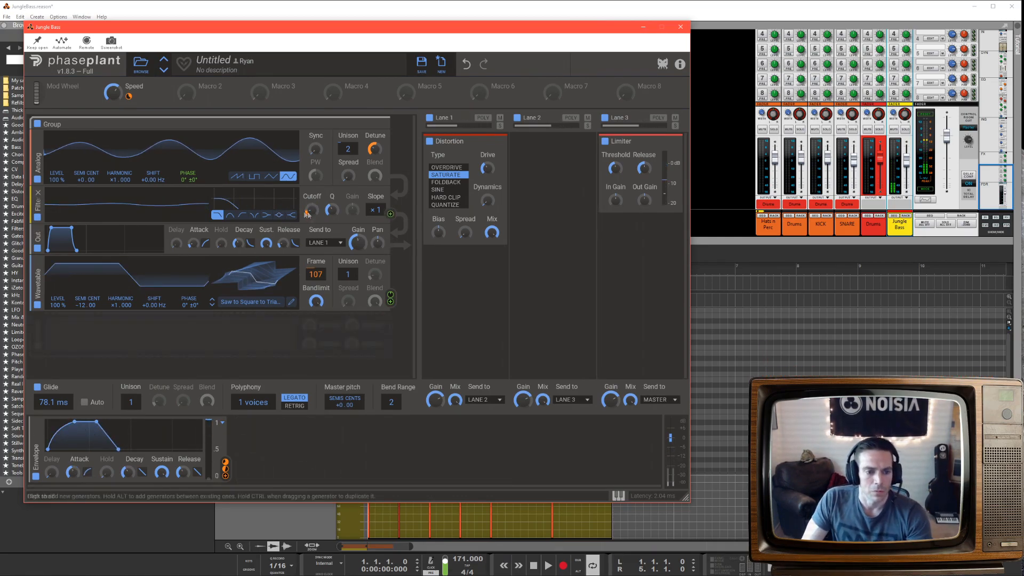
drag(306, 213, 308, 215)
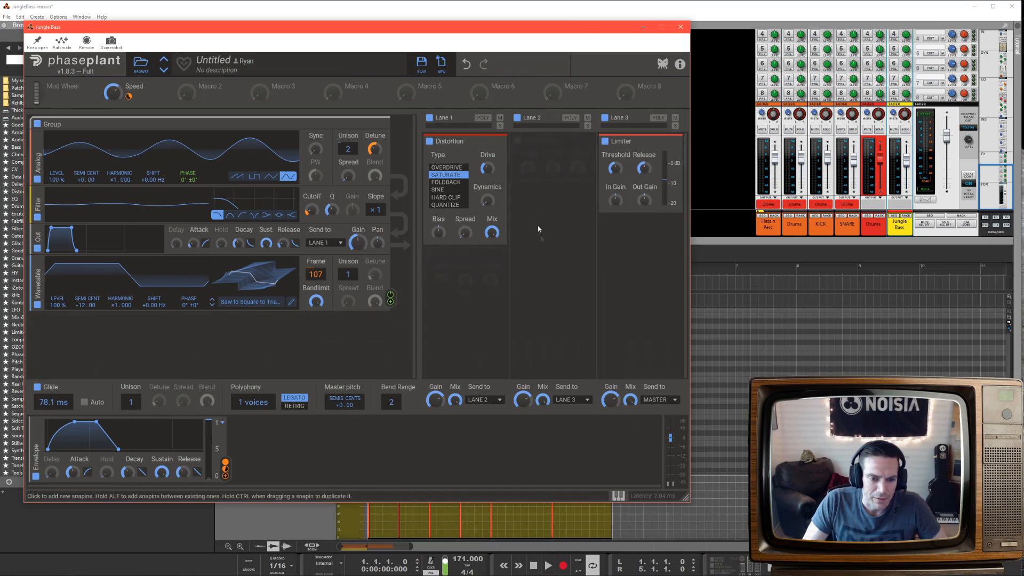
Add a Multipass after the Distortion in Lane 1, enlarge the Phase Plant window and open the Multipass editor
click(455, 271)
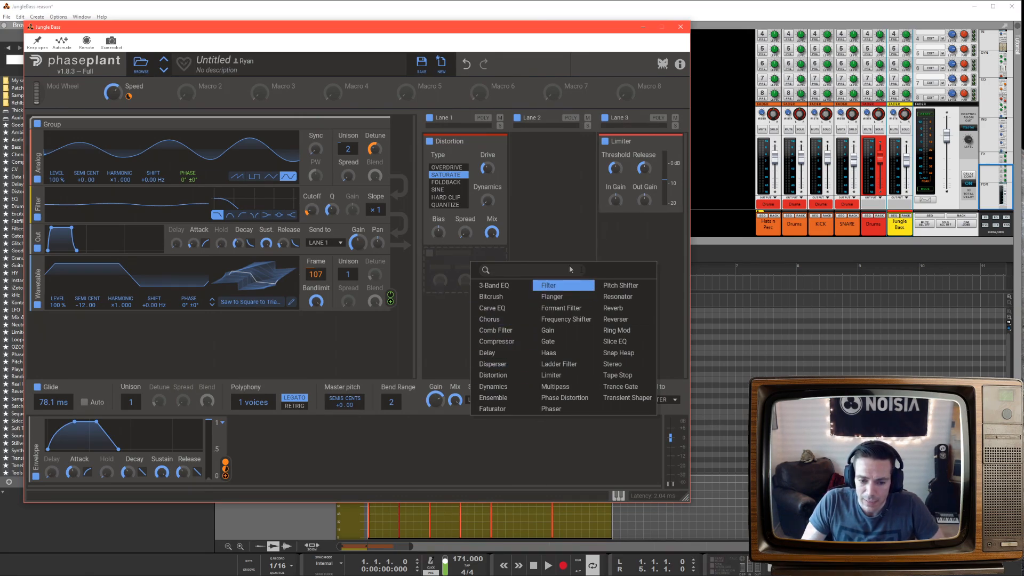
click(557, 386)
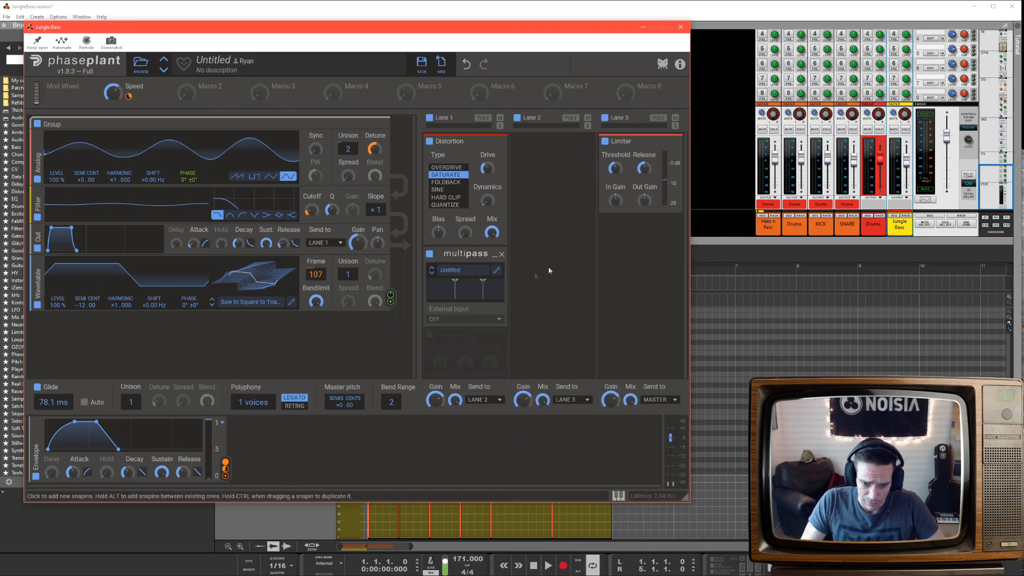
drag(686, 498, 765, 532)
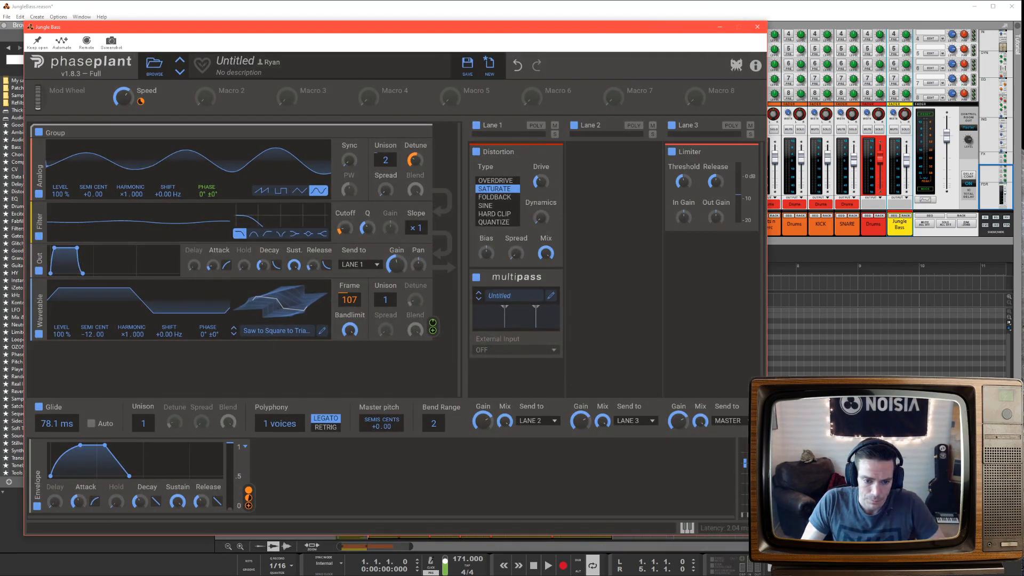
click(551, 297)
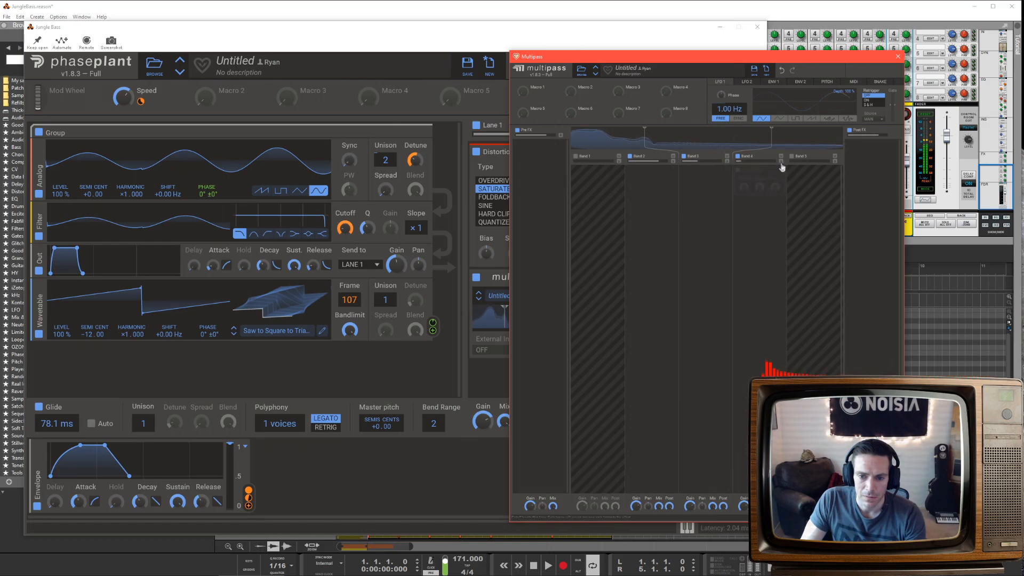
Audition Band 2 of the Multipass on its own, add a Stereo effect to Band 3 and increase its width
click(673, 161)
click(673, 163)
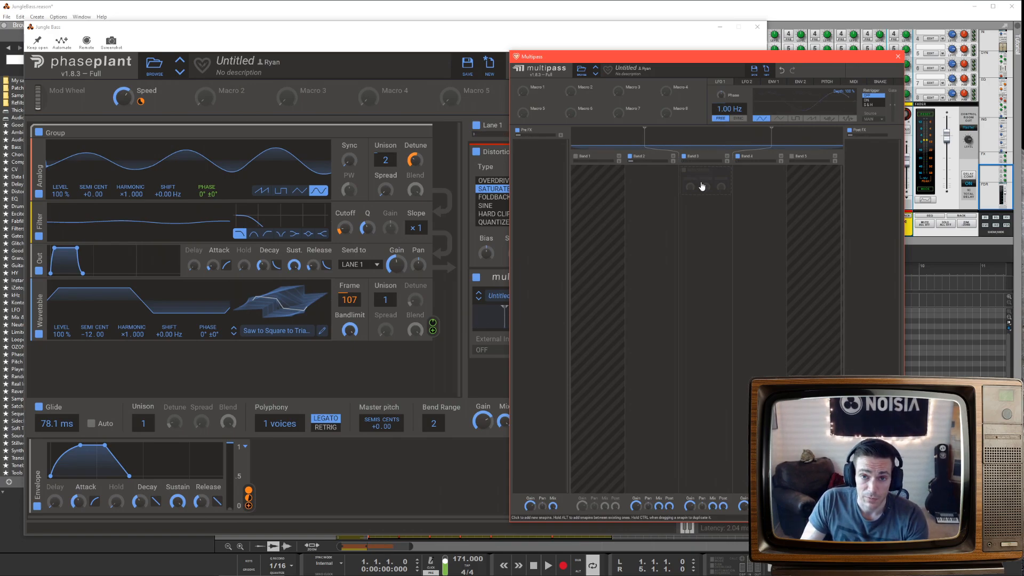
click(707, 187)
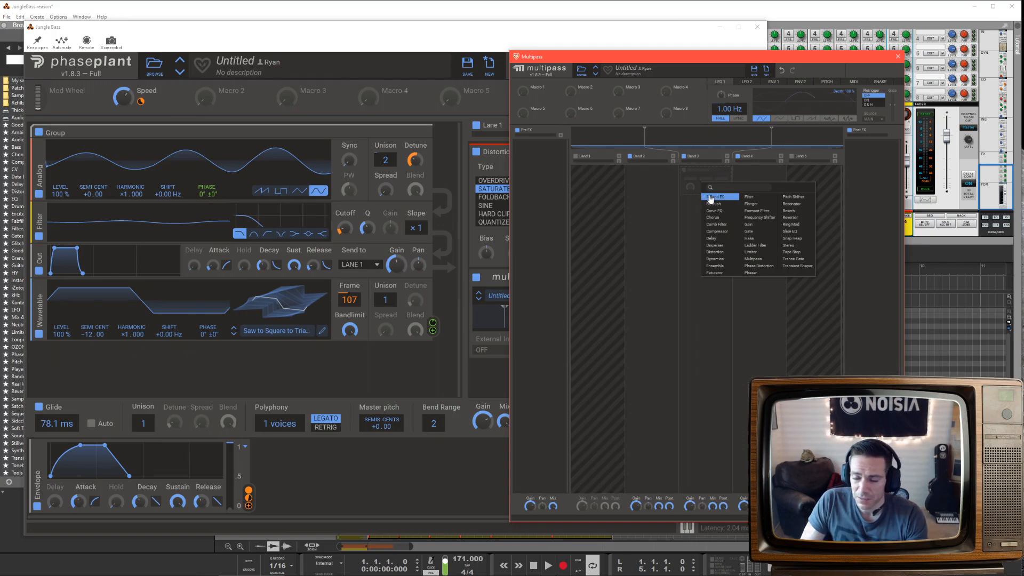
click(792, 246)
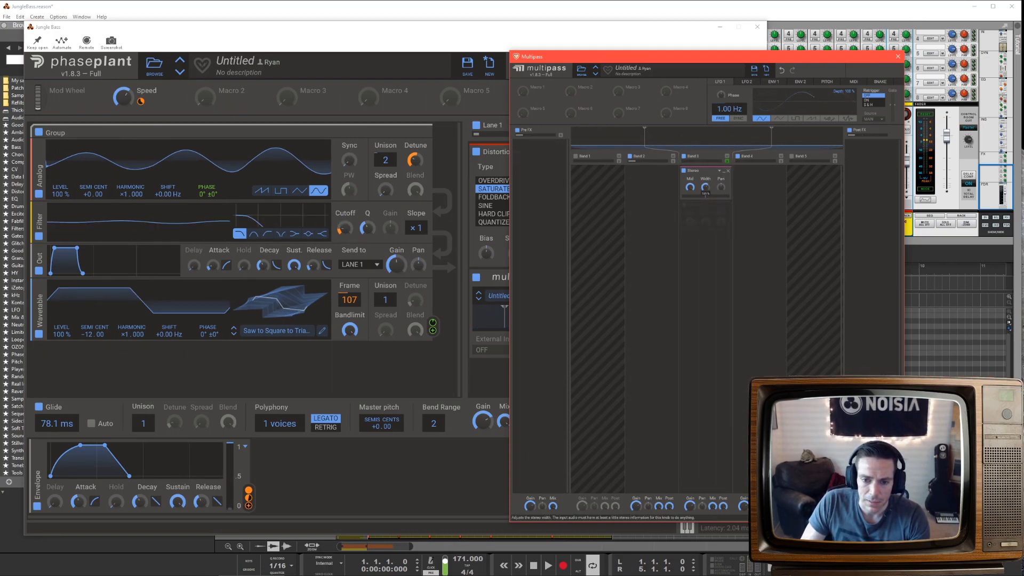
drag(705, 186, 705, 181)
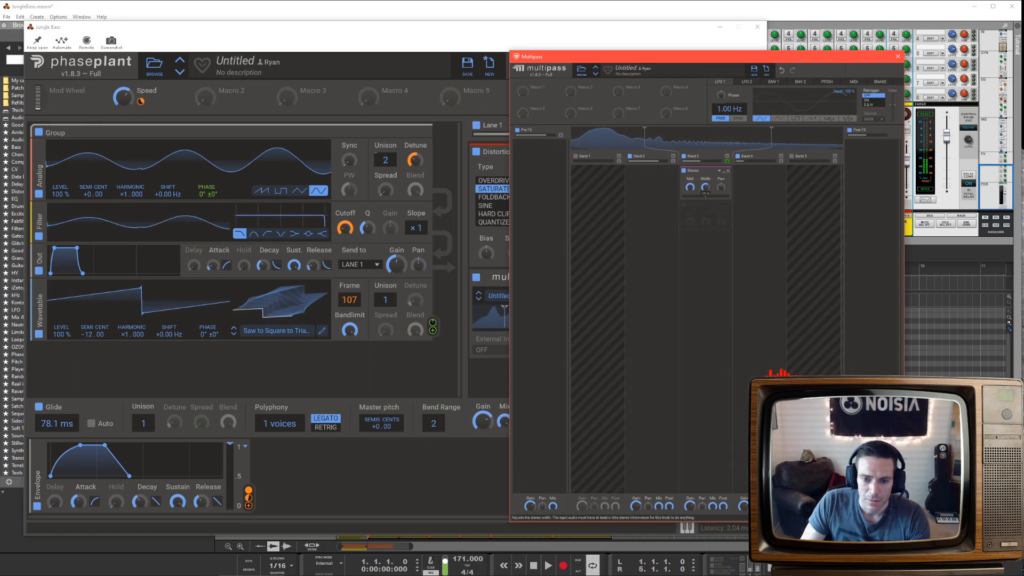
Add a Chorus after the Stereo effect in Band 3 of the Multipass
click(686, 209)
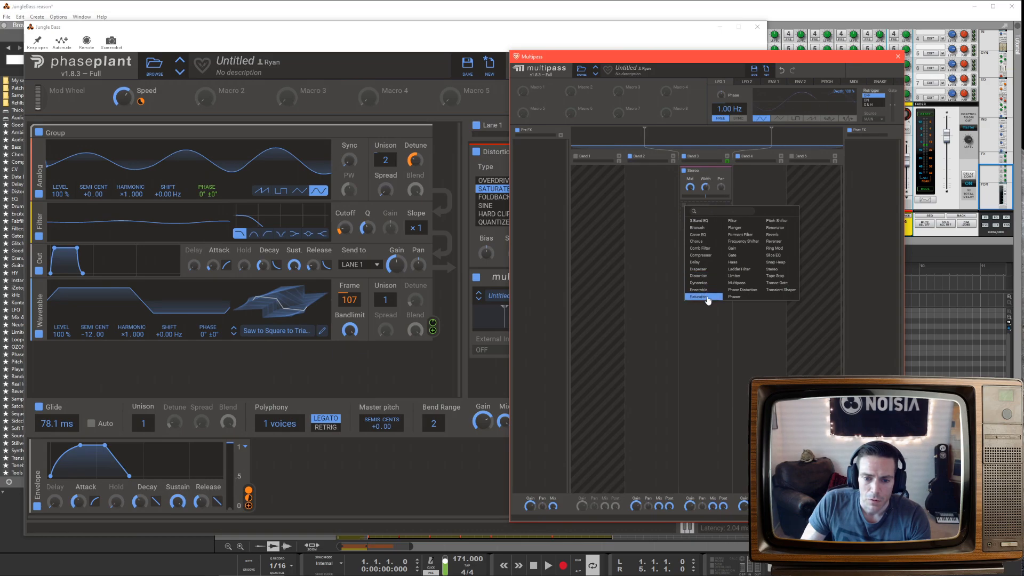
click(696, 241)
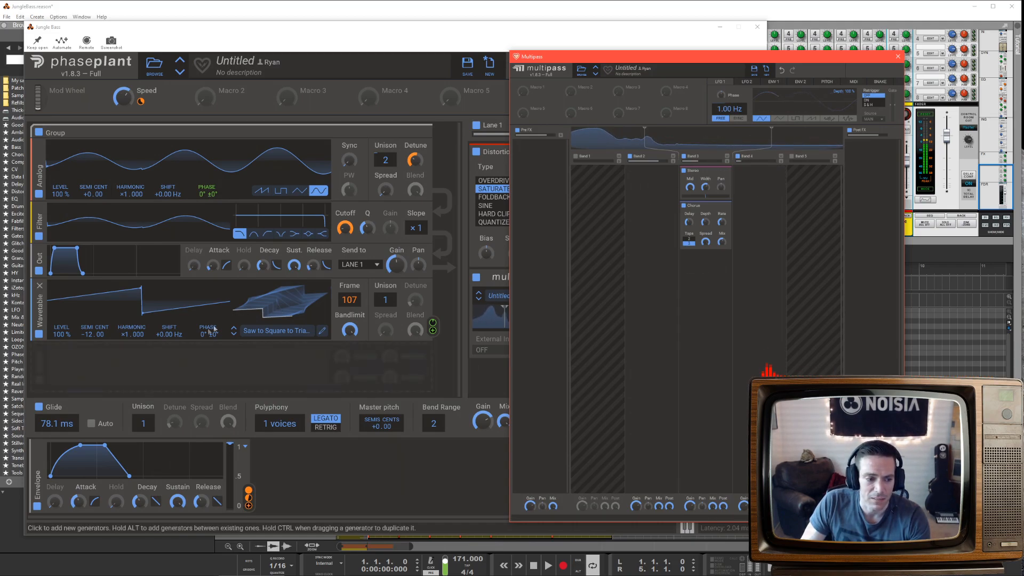
Lengthen the modulation Envelope's attack and assign the Mod Wheel to modulate the Wavetable's level
drag(80, 445, 99, 444)
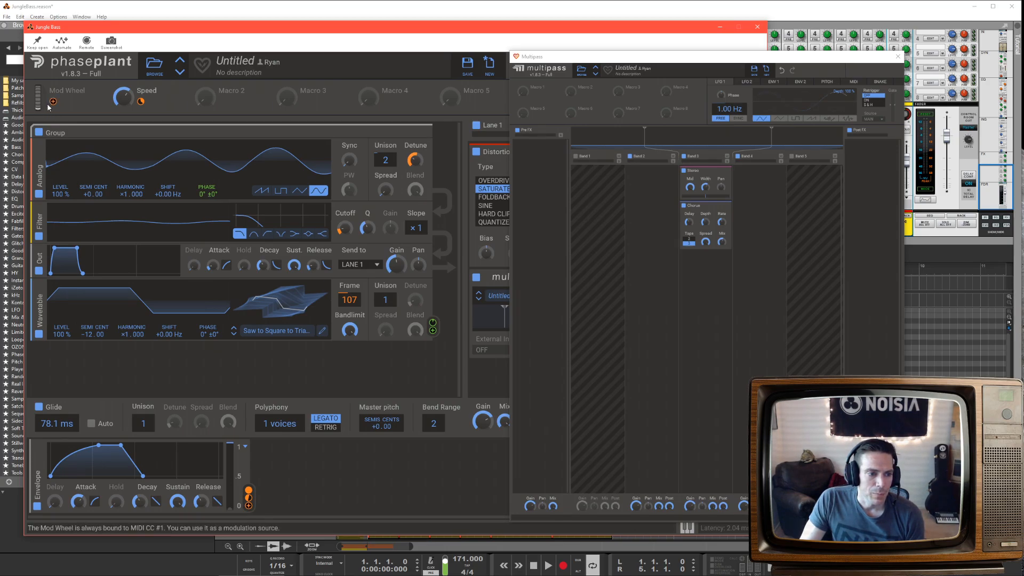
drag(52, 101, 62, 341)
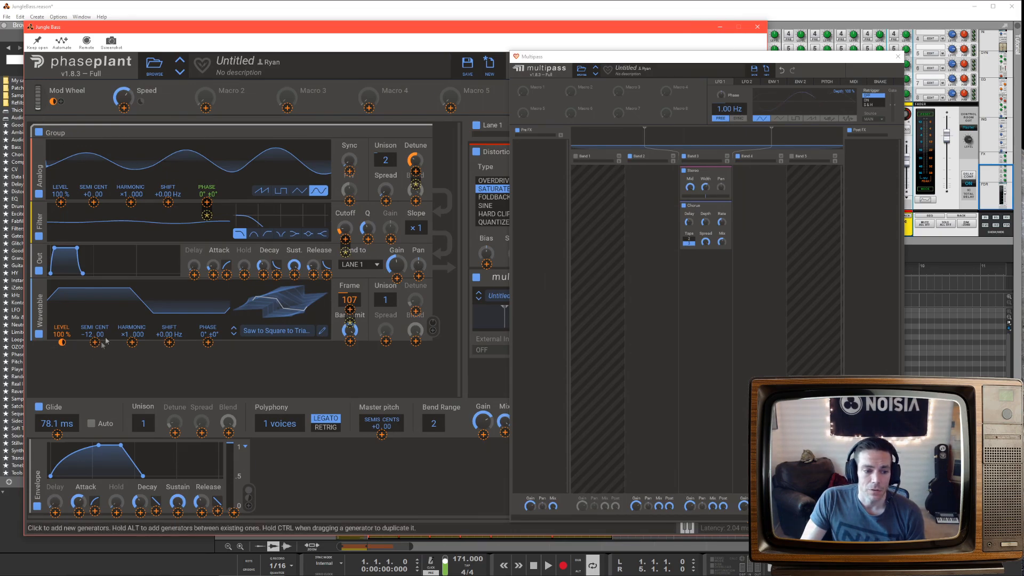
click(246, 389)
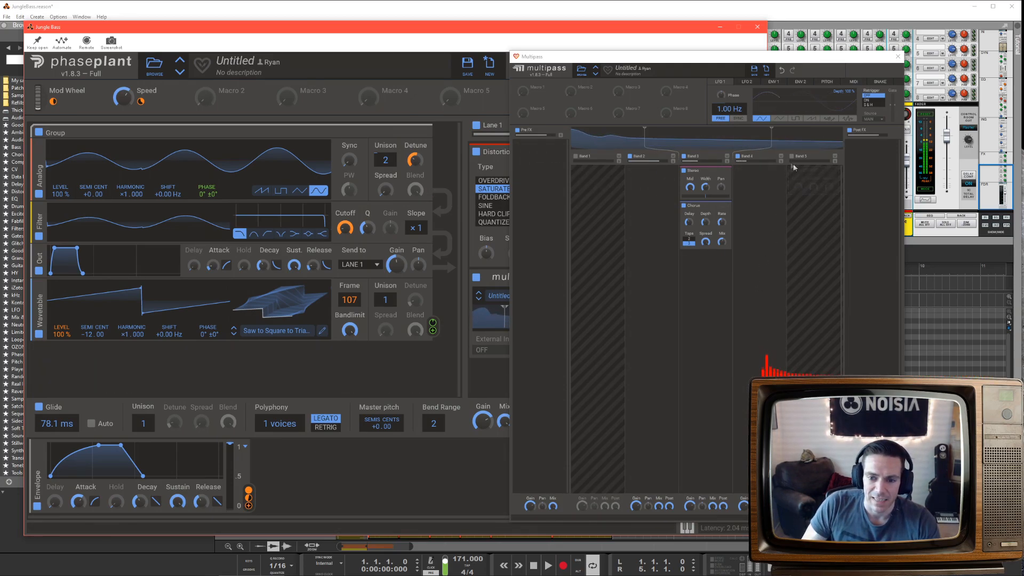
Try a Comb Filter after the Chorus in Band 3, set to 5.00 kHz and modulated by an LFO synced to 4/16
click(715, 265)
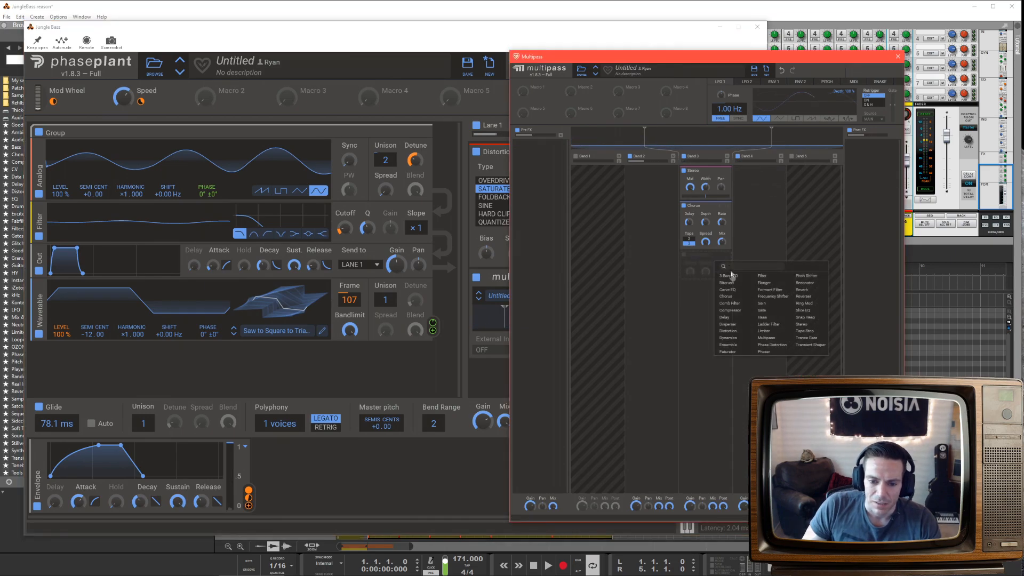
click(736, 304)
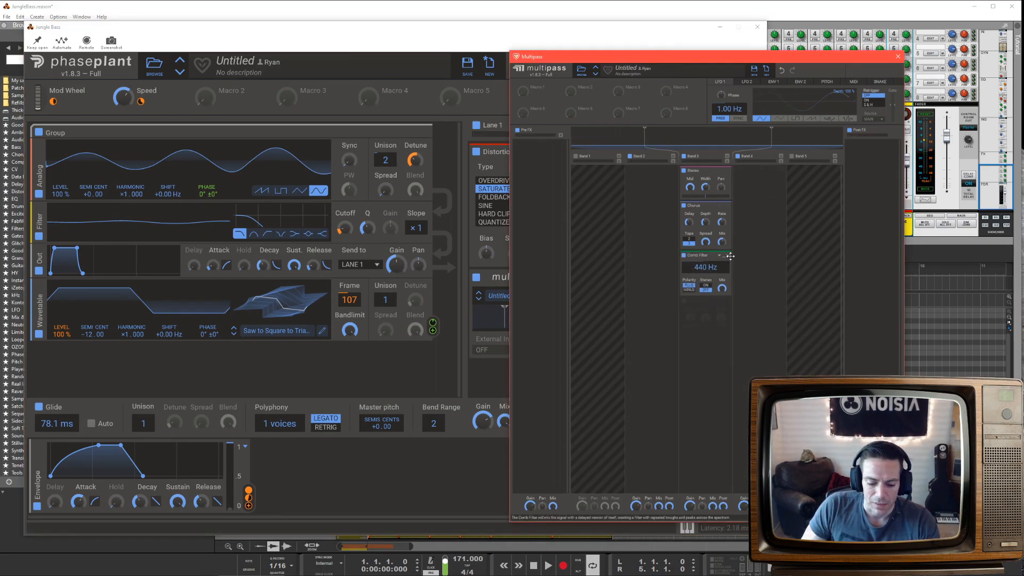
drag(711, 268, 706, 302)
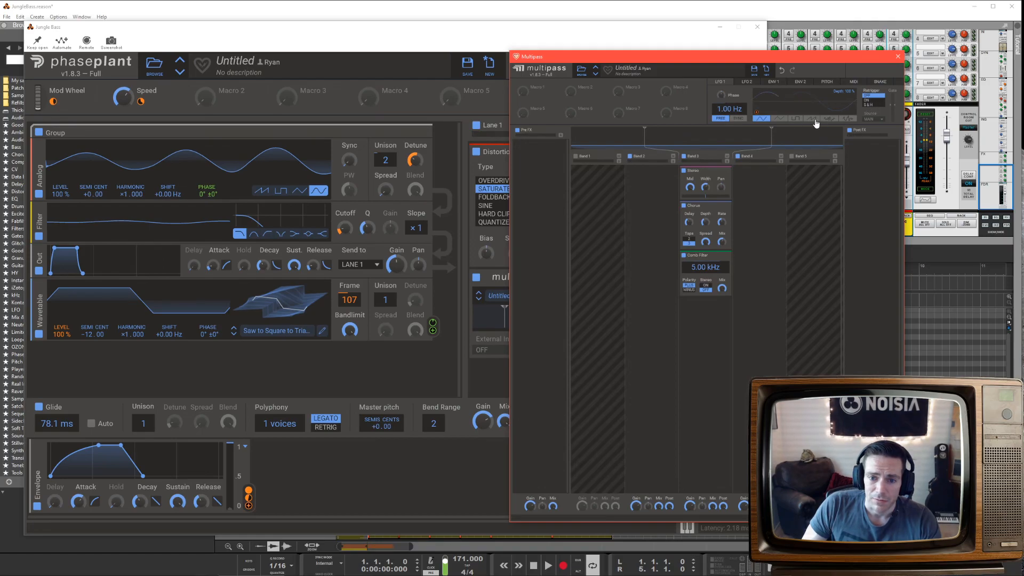
click(738, 118)
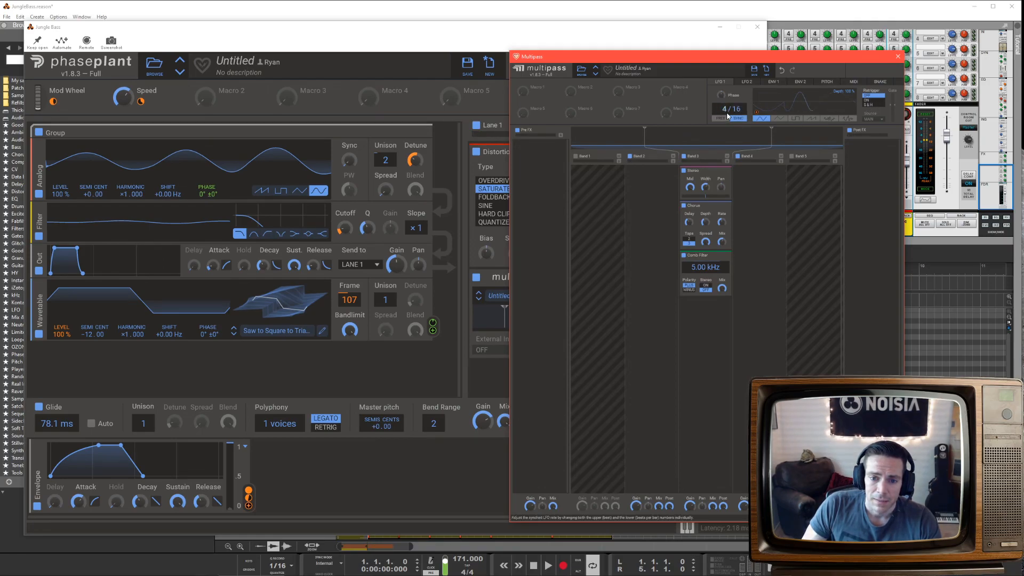
click(756, 112)
click(706, 274)
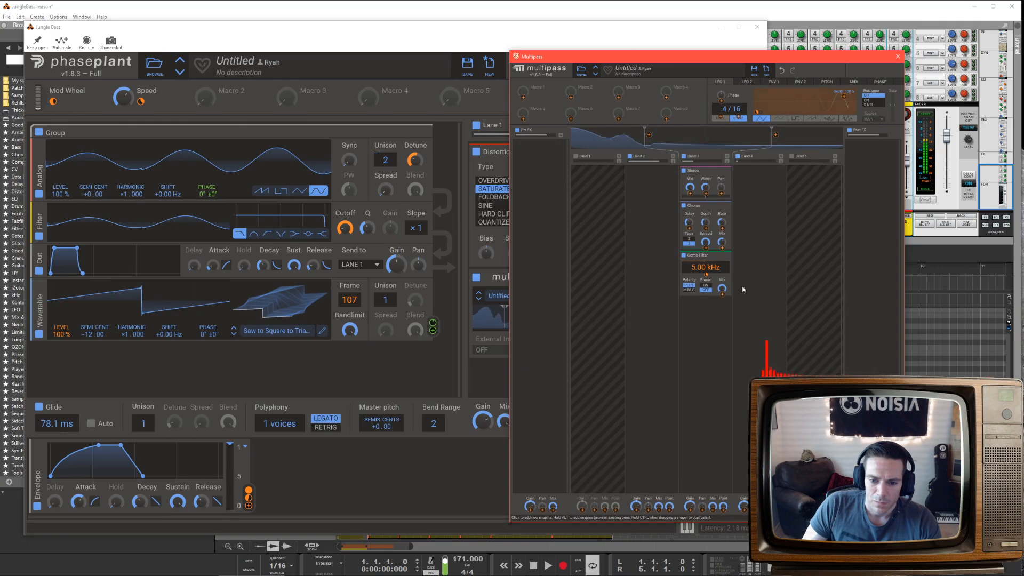
click(756, 334)
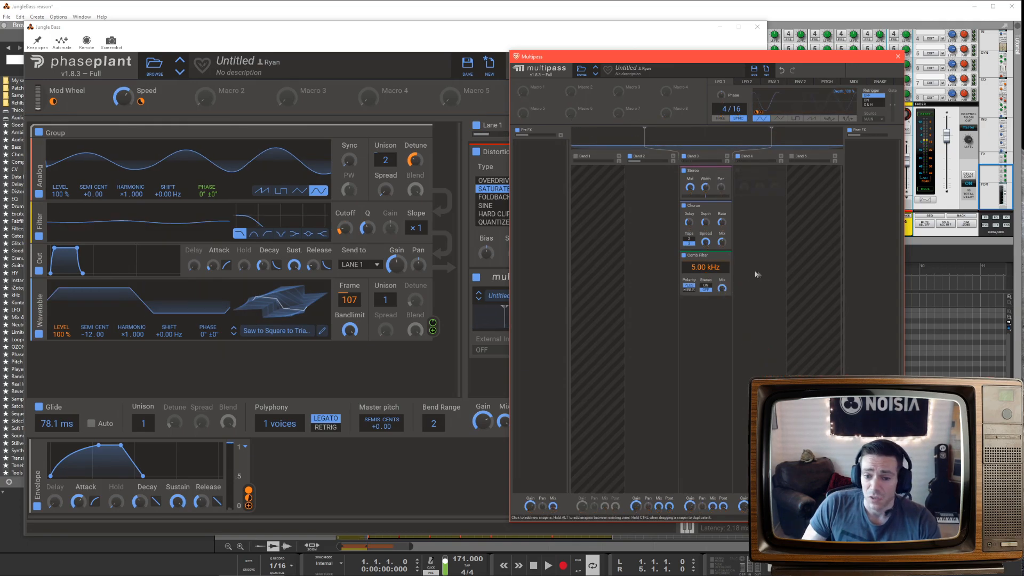
key(Delete)
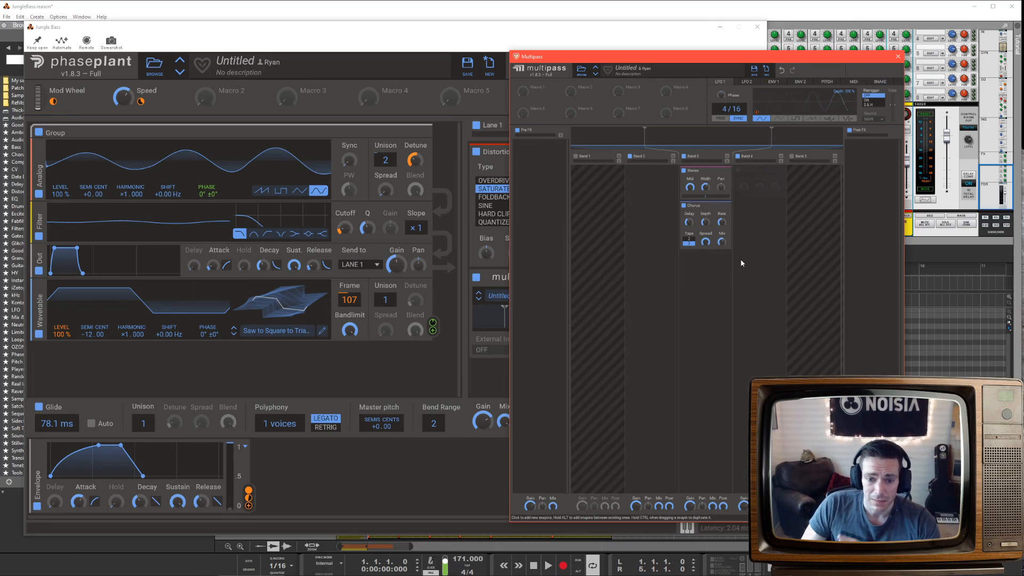
Play the bassline with the drums from the sequencer and reopen the Phase Plant editor from the rack
click(897, 57)
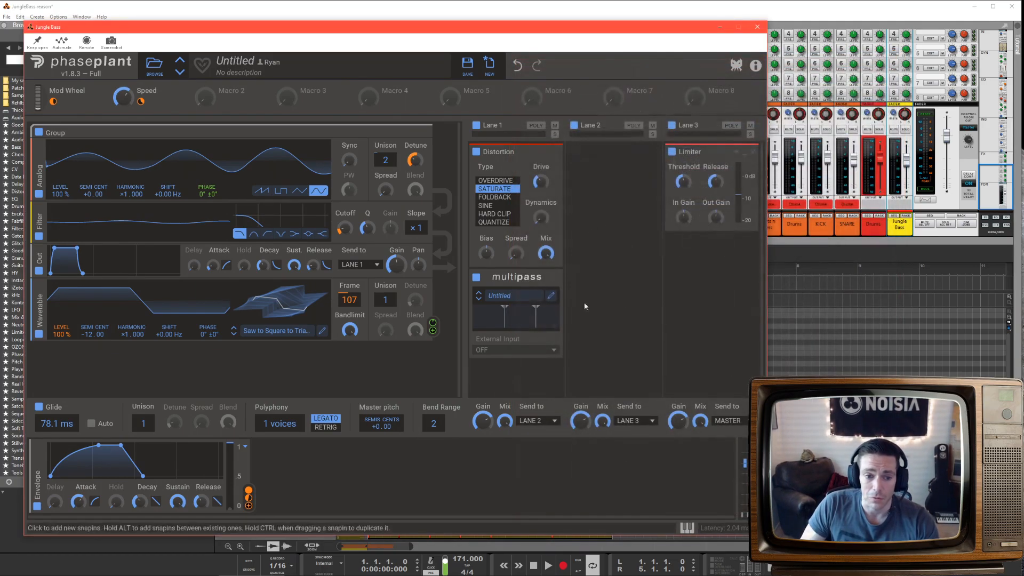
click(757, 27)
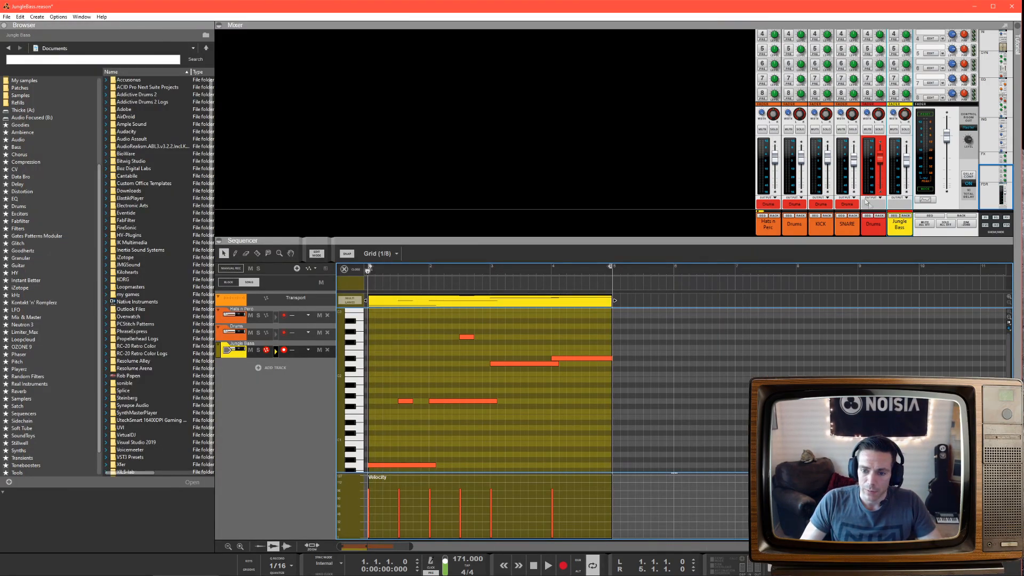
key(space)
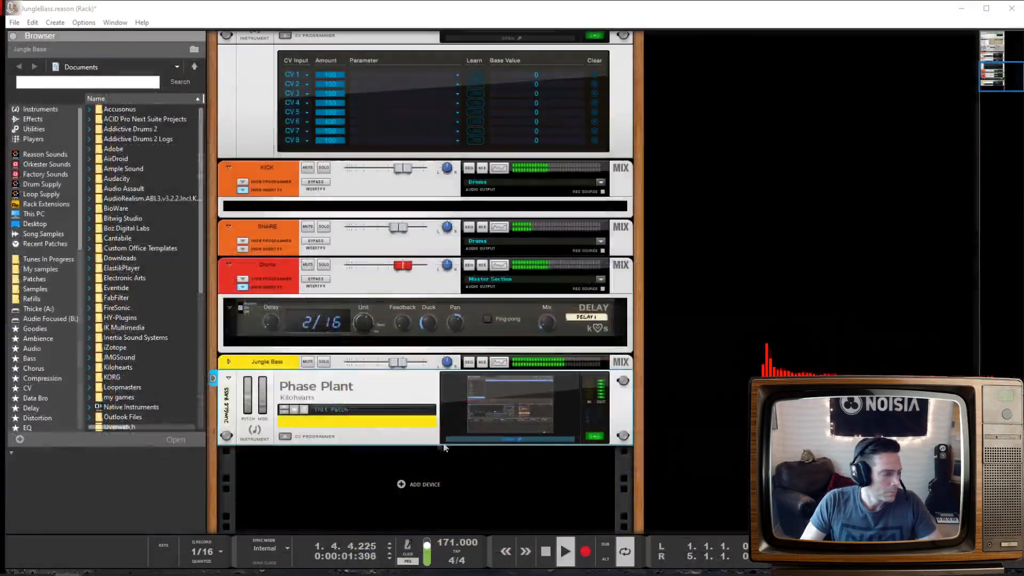
click(519, 440)
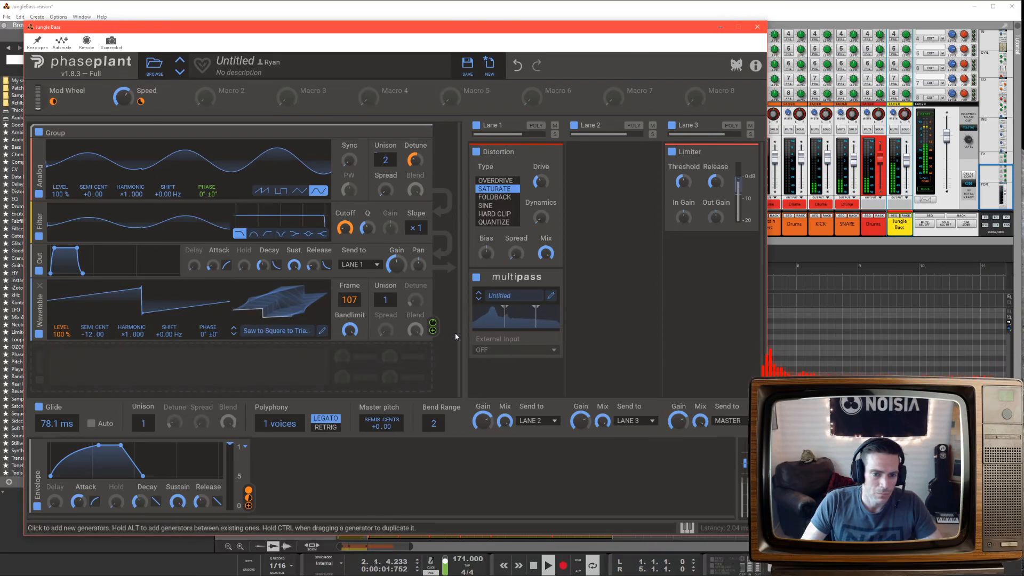
Set the Wavetable's frame to 126 and adjust the Dynamics of the Distortion in Lane 1
drag(433, 323, 433, 321)
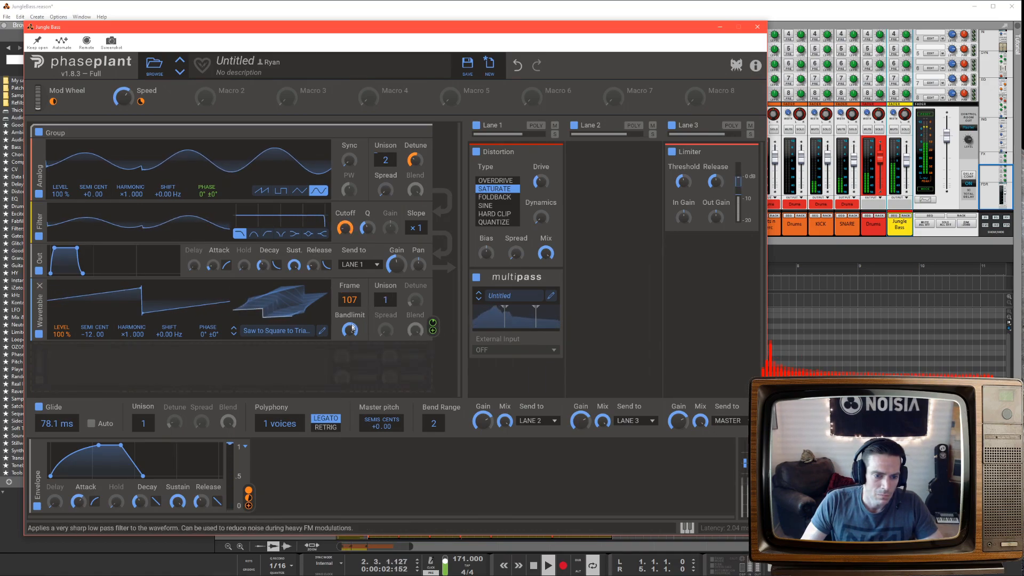
mouse_move(351, 310)
drag(350, 309, 350, 304)
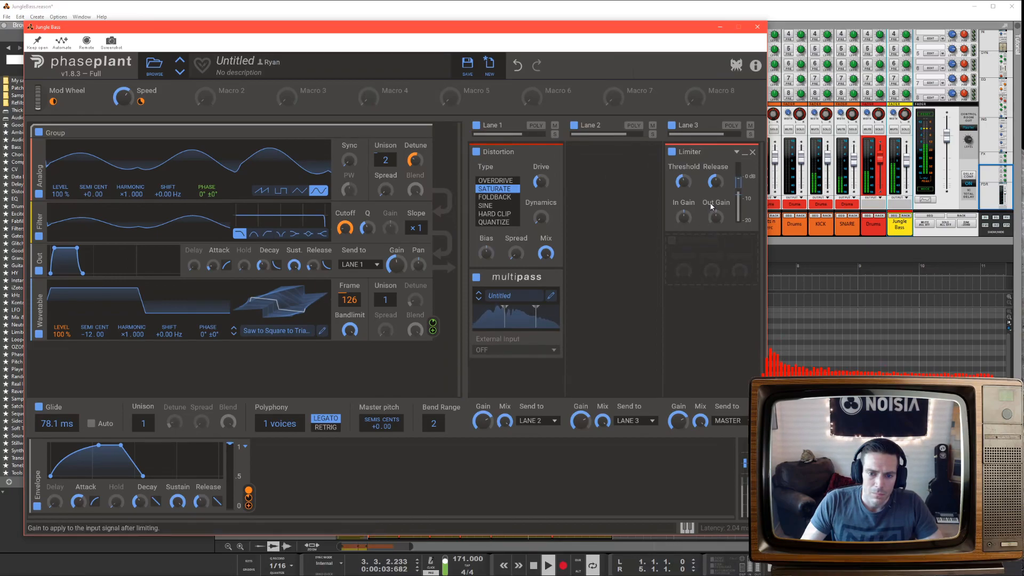
drag(541, 217, 541, 248)
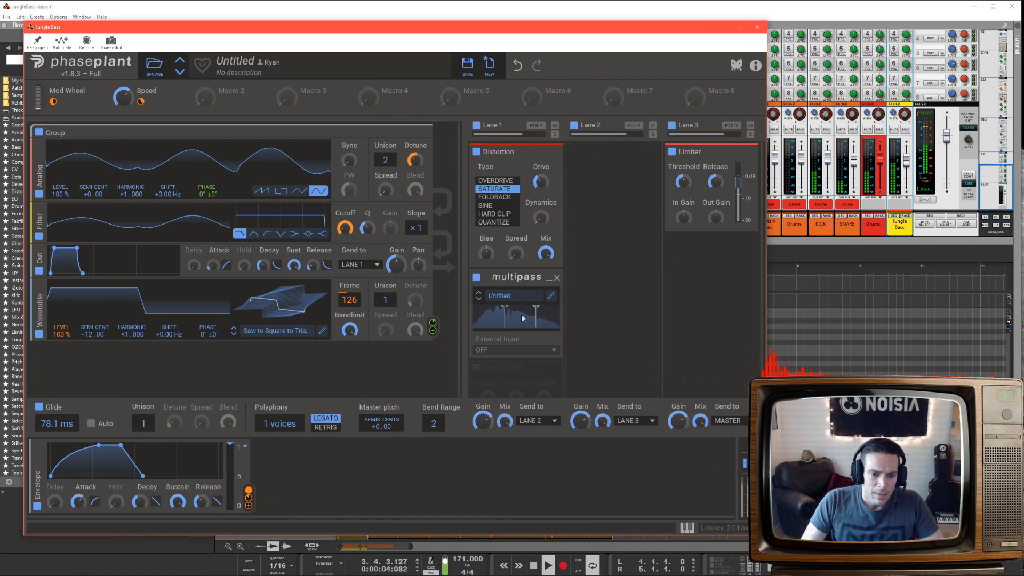
Open the Multipass editor and try a Distortion after the Chorus in Band 3
click(550, 297)
click(690, 271)
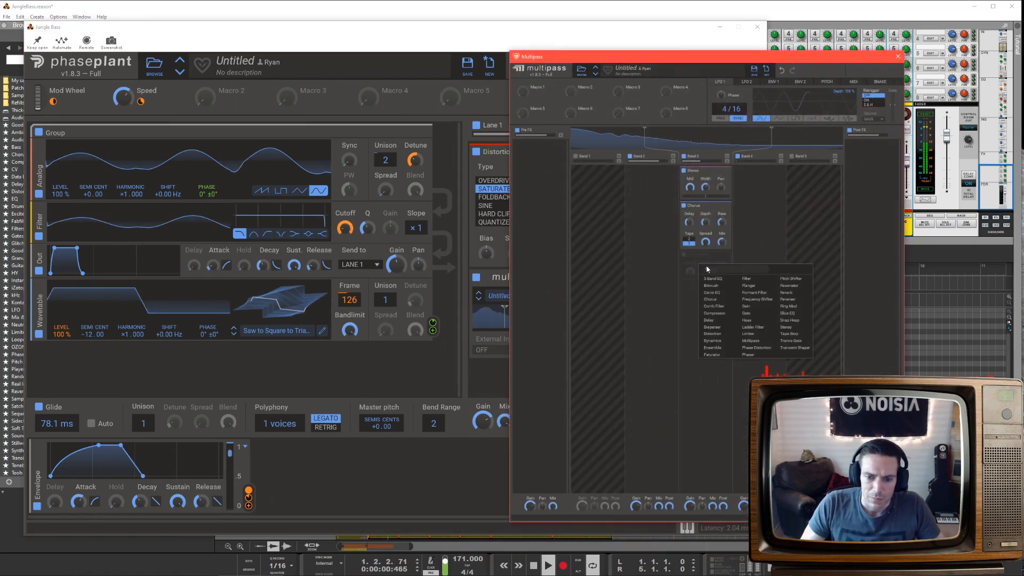
click(714, 334)
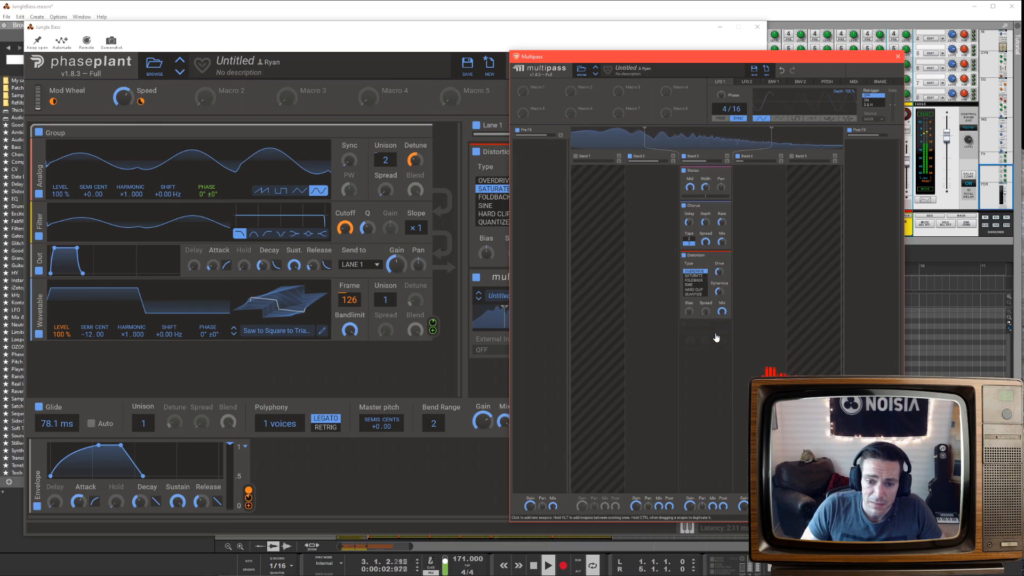
click(719, 255)
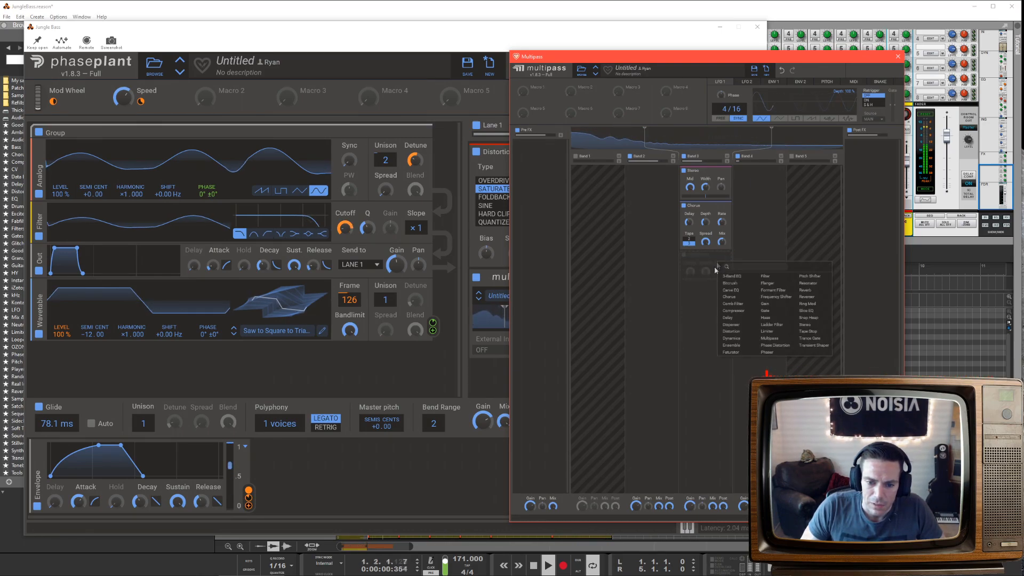
Try a Faturator after the Chorus in Band 3, adjusting its Fuzz and Mix
click(728, 344)
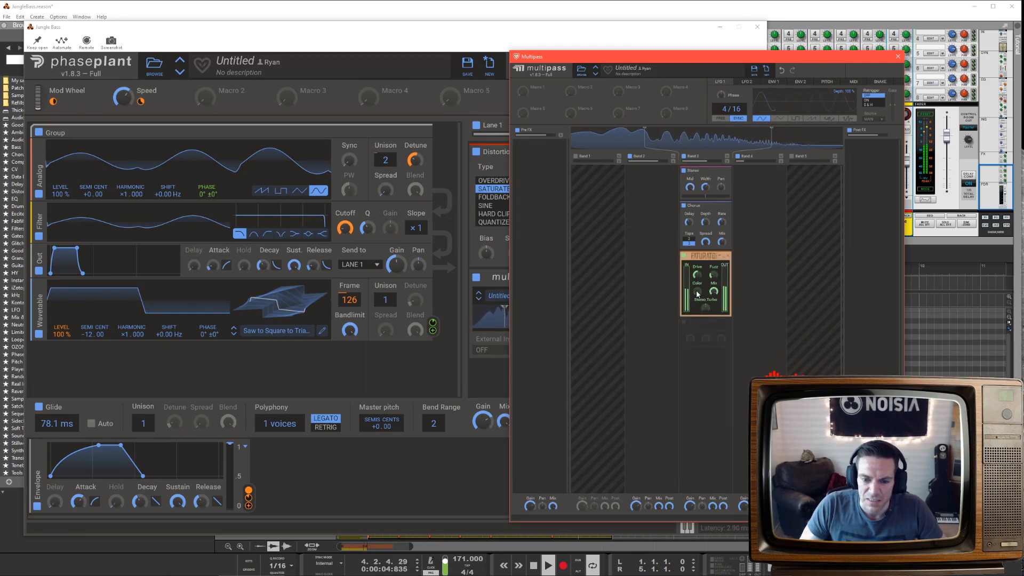
drag(713, 277, 713, 254)
drag(713, 291, 697, 272)
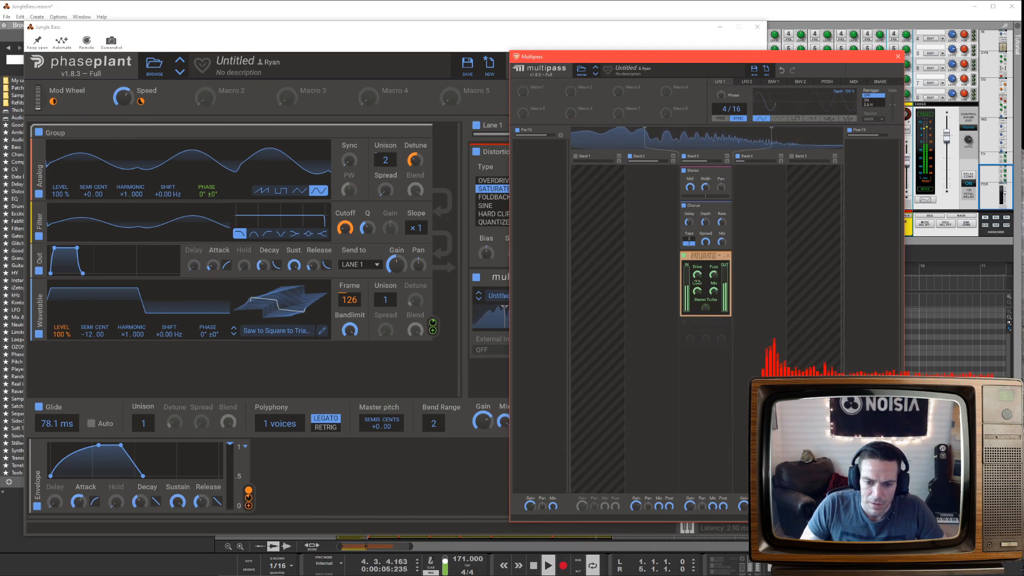
click(728, 256)
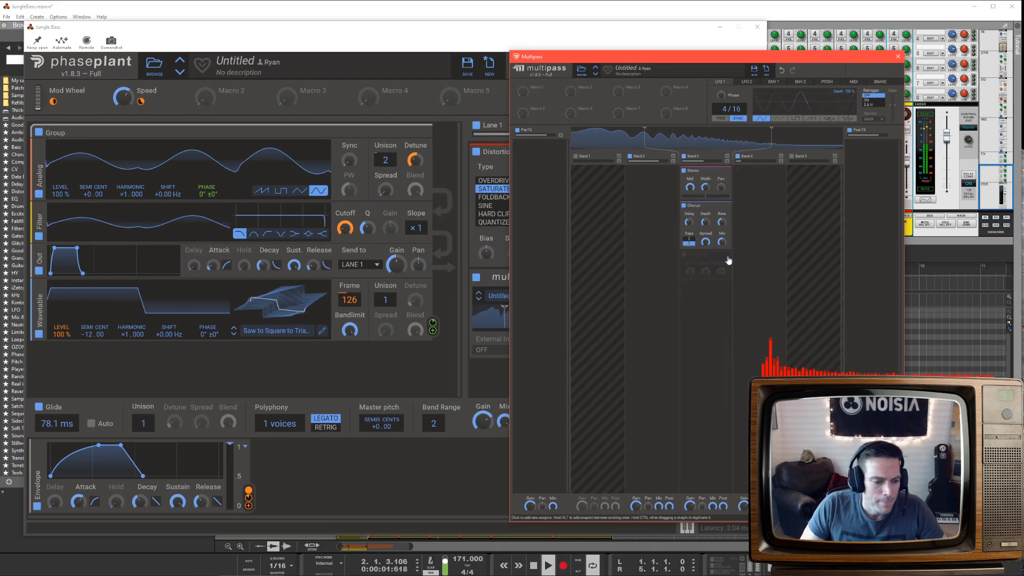
Load the Form wavetable from the factory Noisy folder into the Wavetable generator
click(309, 334)
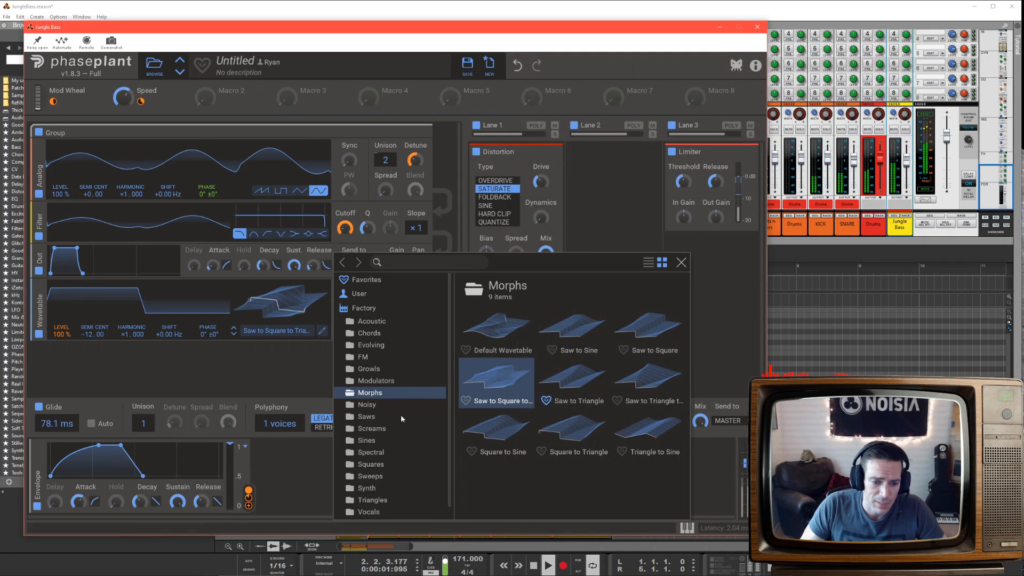
click(401, 415)
click(398, 405)
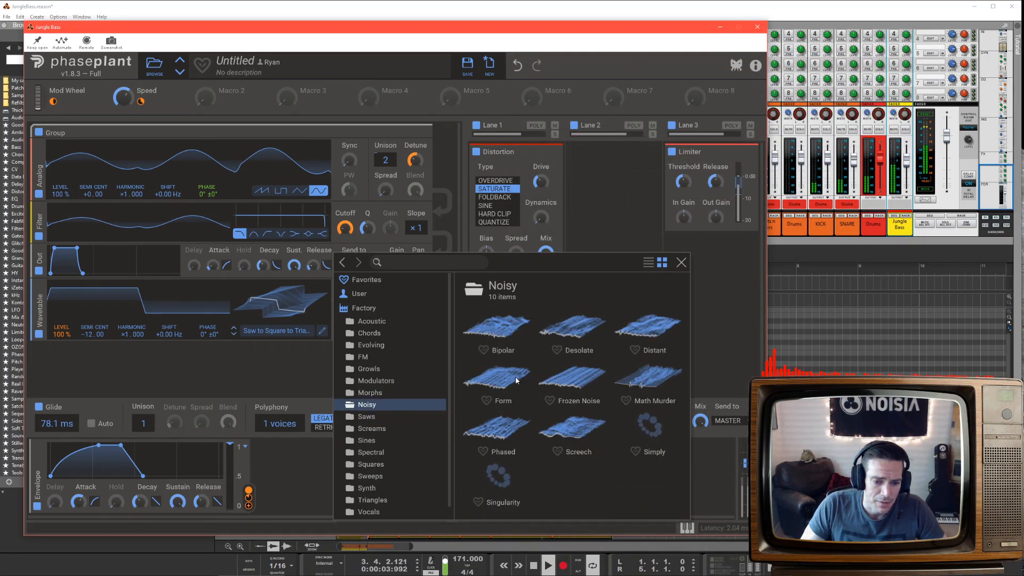
click(512, 379)
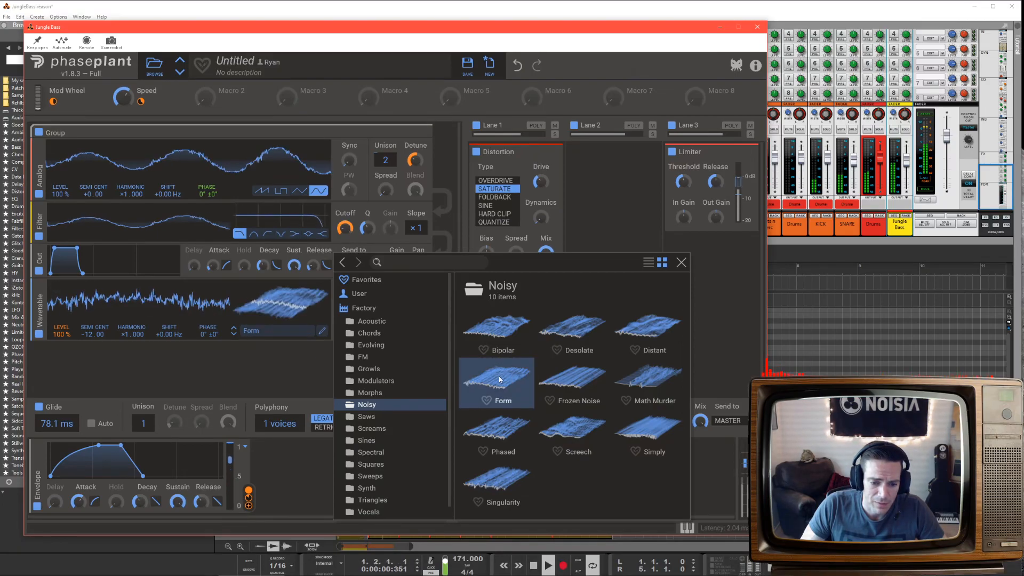
click(307, 362)
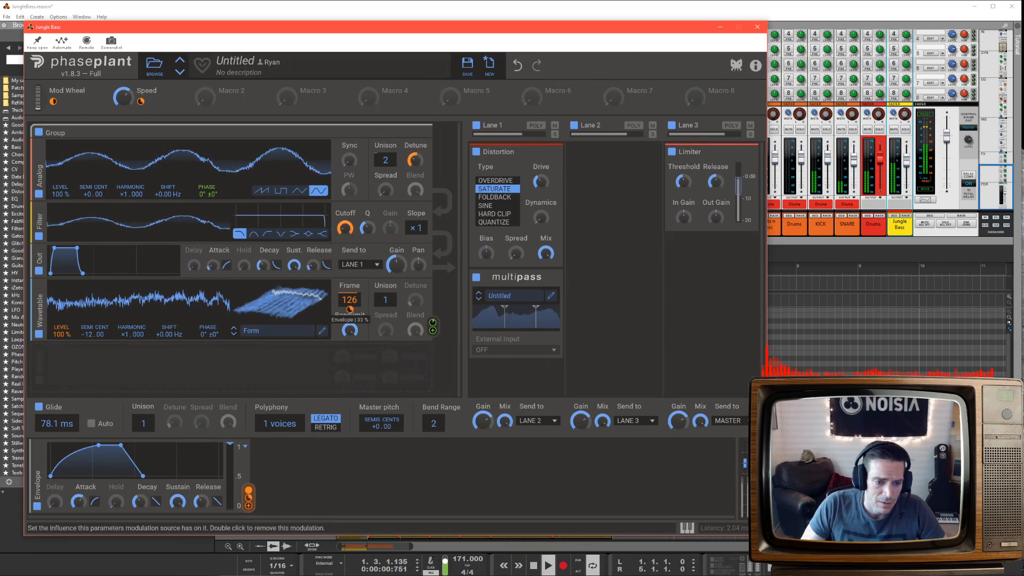
mouse_move(90, 339)
mouse_down()
mouse_move(91, 363)
mouse_move(91, 340)
mouse_up()
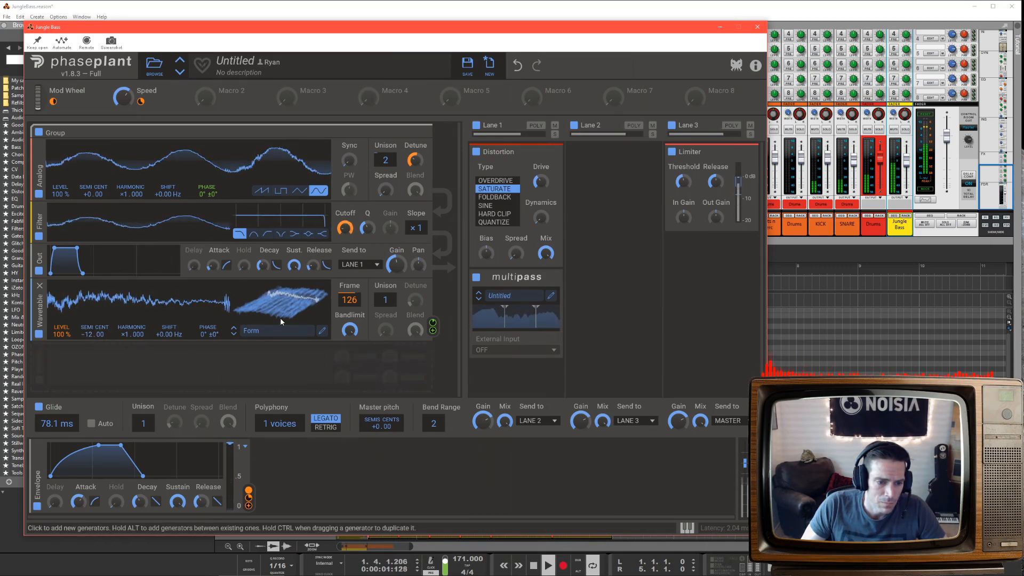
Raise the bassline's first note to G2 and transpose all the notes down one octave
click(848, 329)
drag(388, 467, 389, 340)
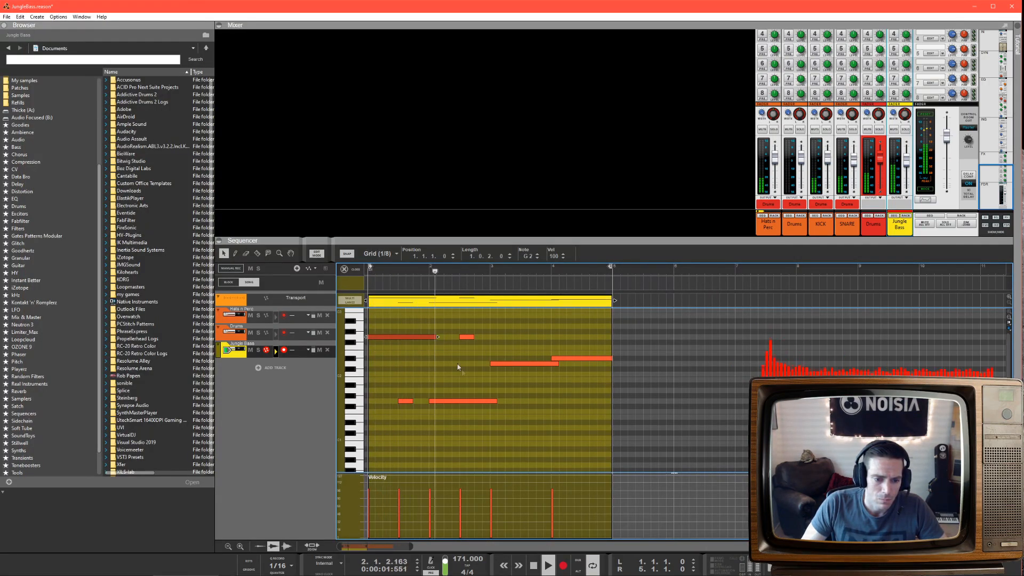
key(ctrl+a)
drag(384, 341, 376, 405)
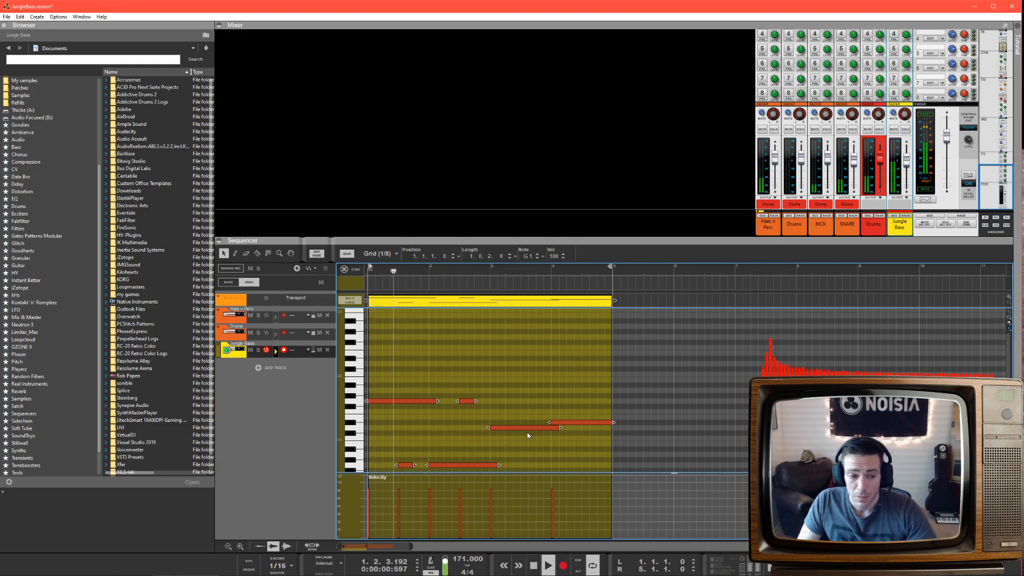
Reopen Phase Plant from the rack while the transposed bassline plays, and return the stopped song to its start
key(F6)
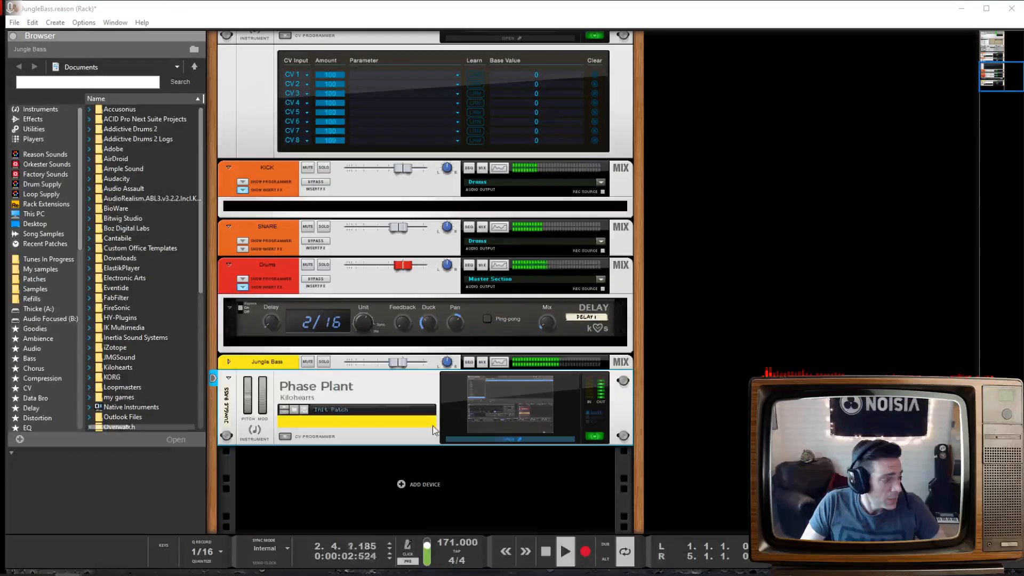
click(508, 439)
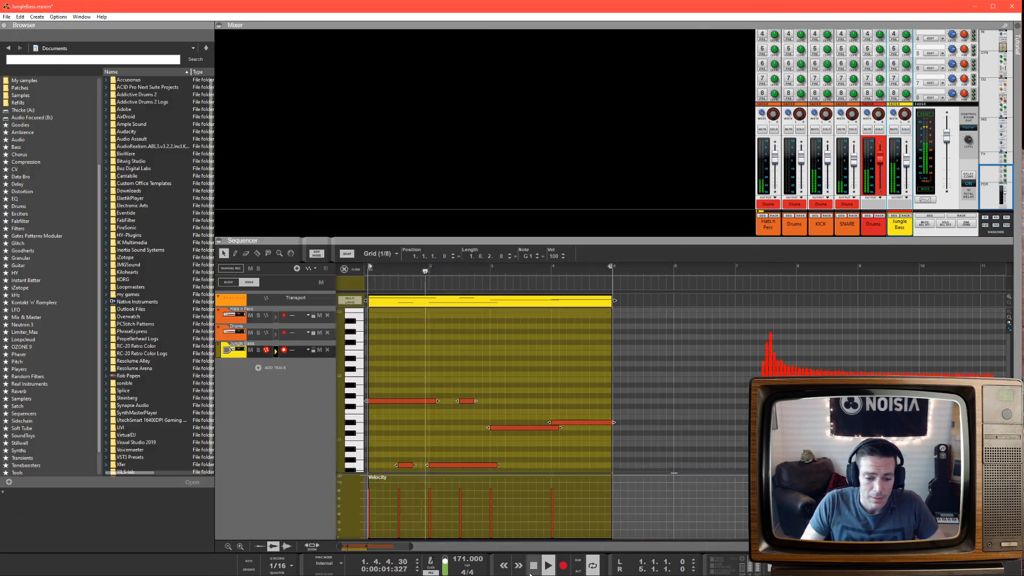
double_click(531, 568)
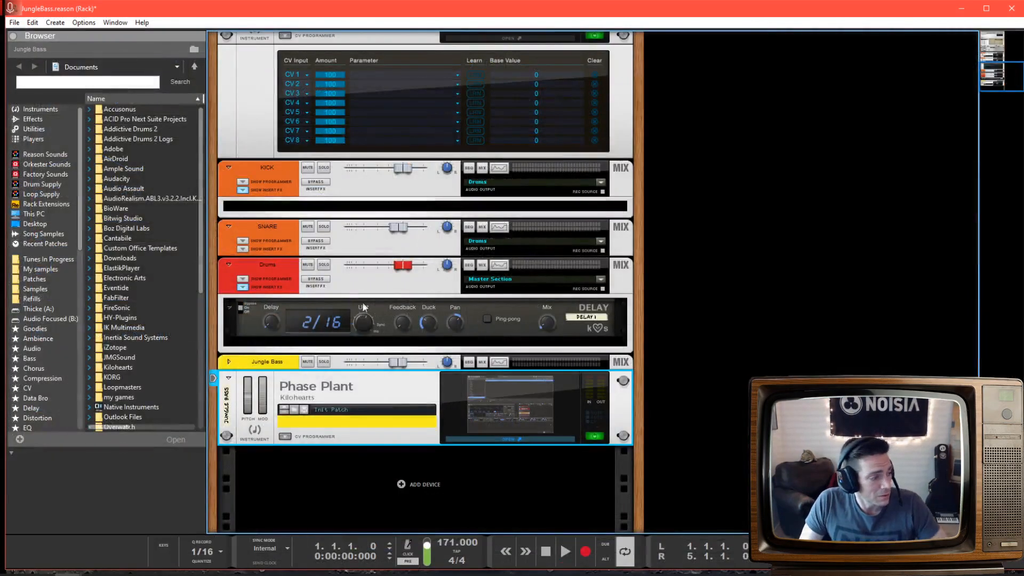
Examine the rear cabling of the Drums delay in the rack and return to the front view
key(Tab)
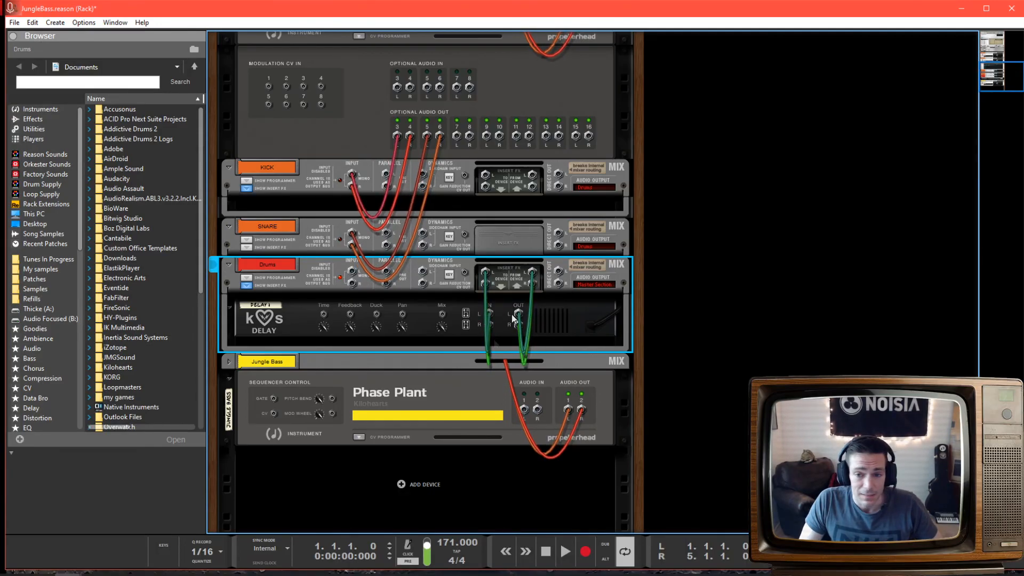
key(Tab)
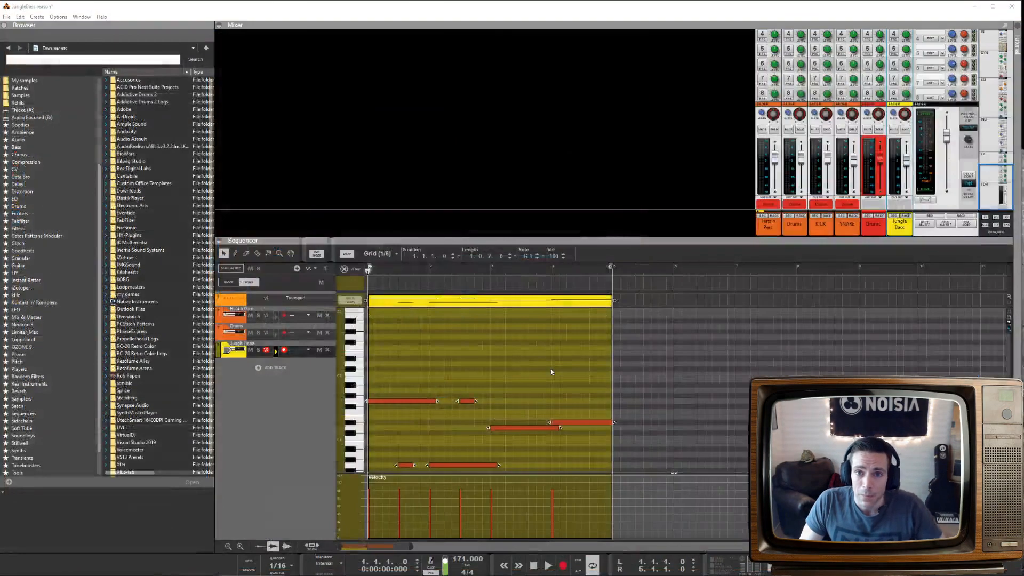